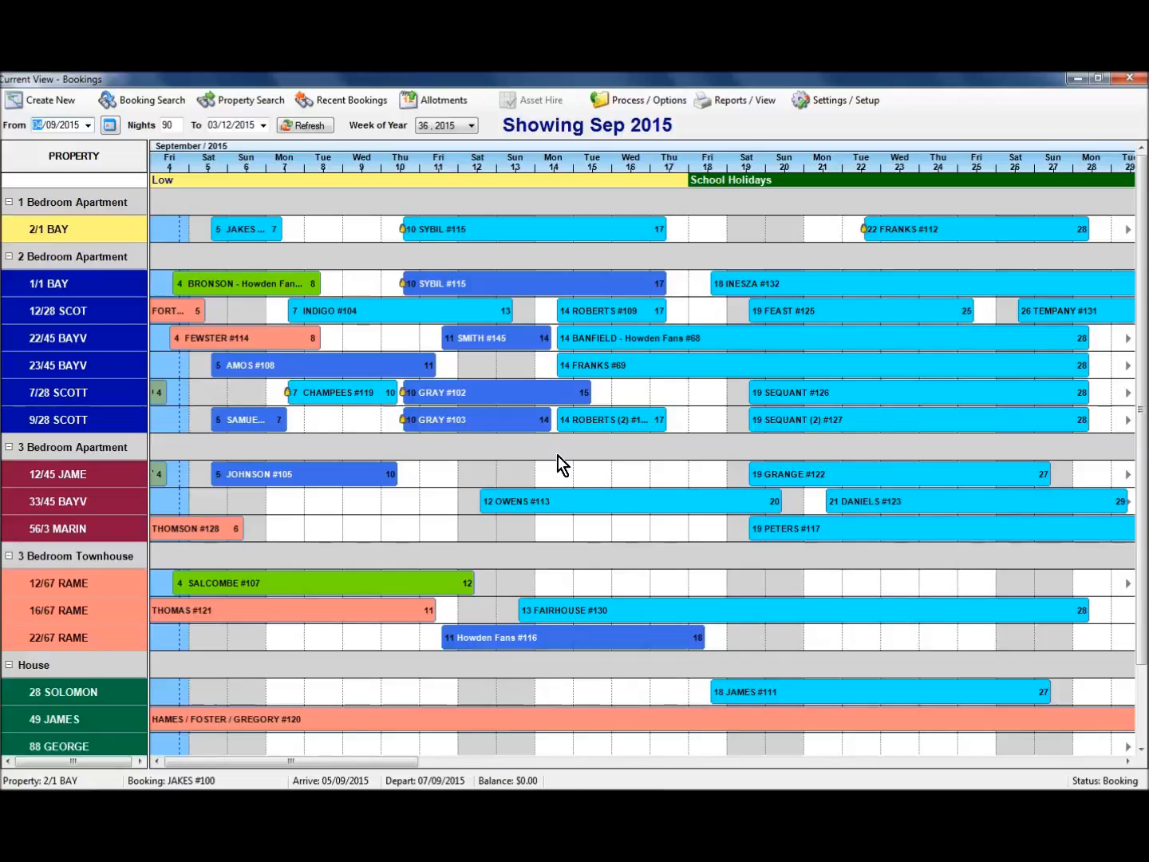
# Open the booking search with its additional filters shown and view the legend of booking grid colours
pyautogui.click(143, 104)
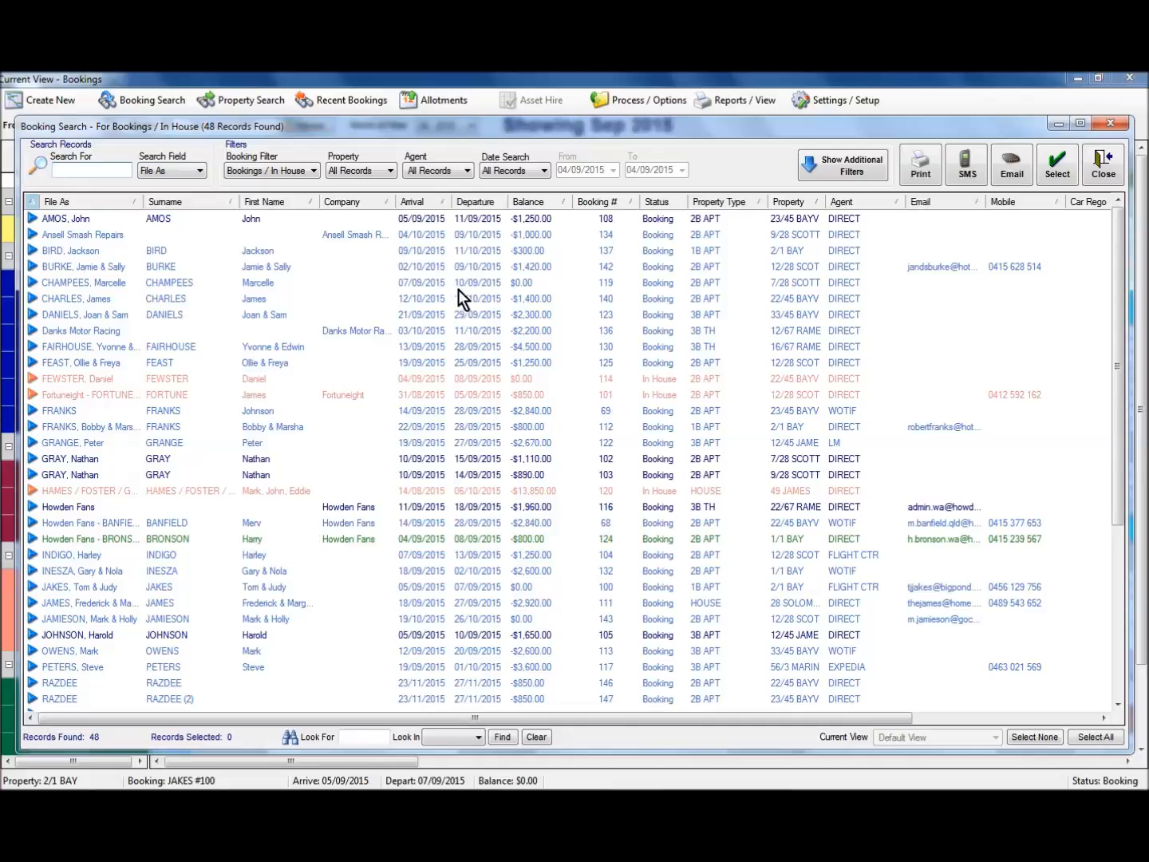
pyautogui.click(854, 163)
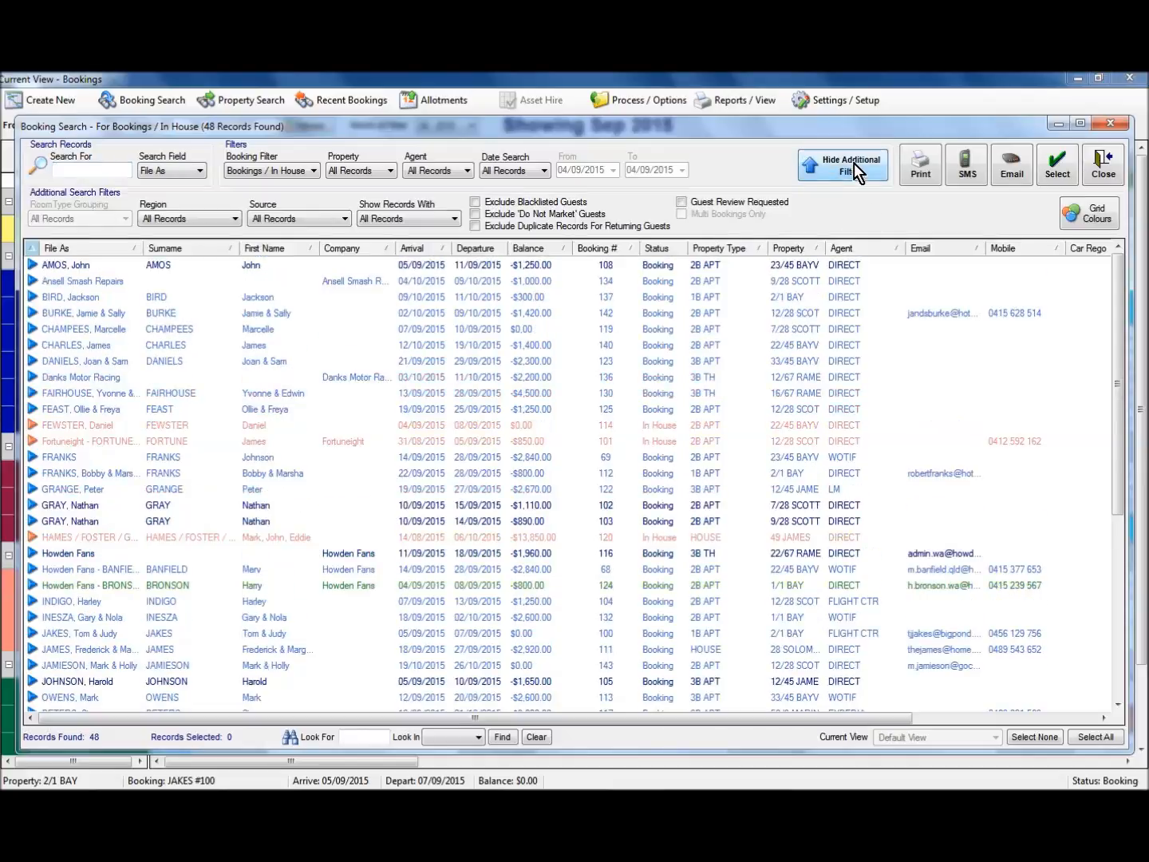
pyautogui.click(1100, 215)
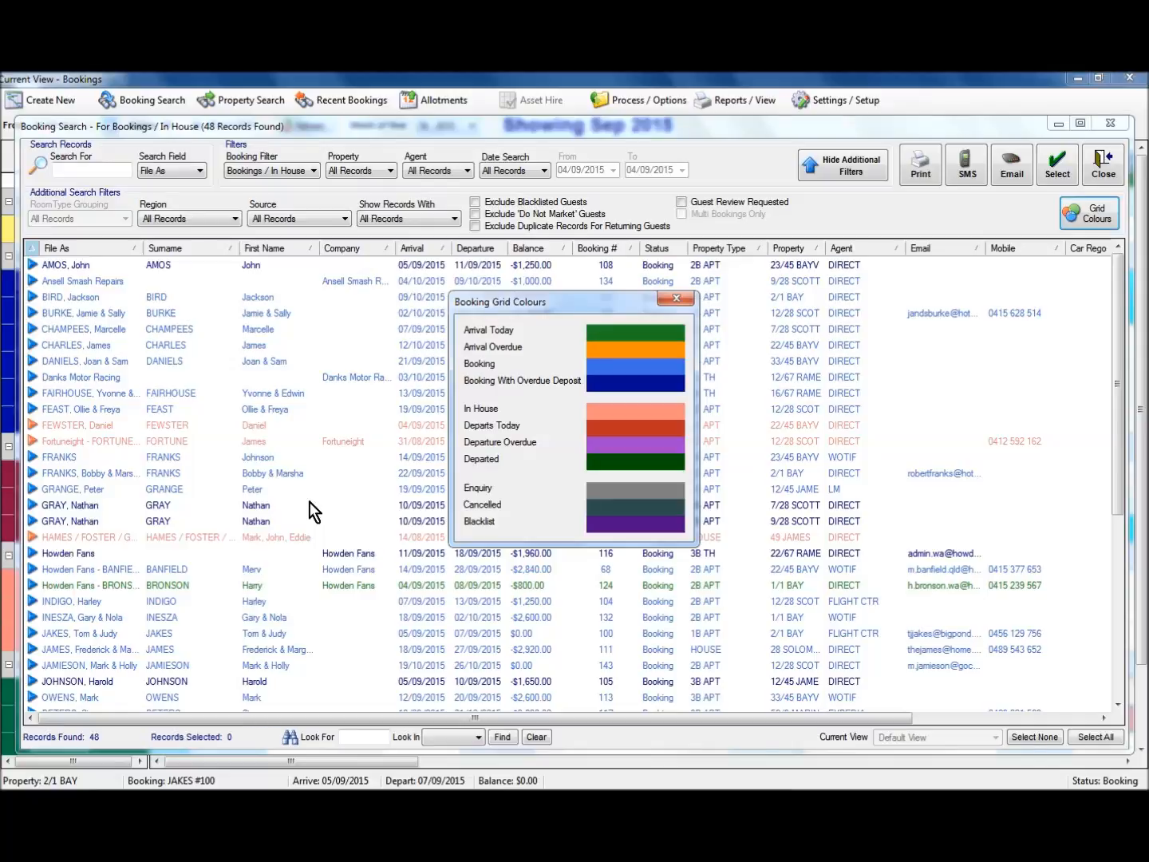
pyautogui.click(676, 300)
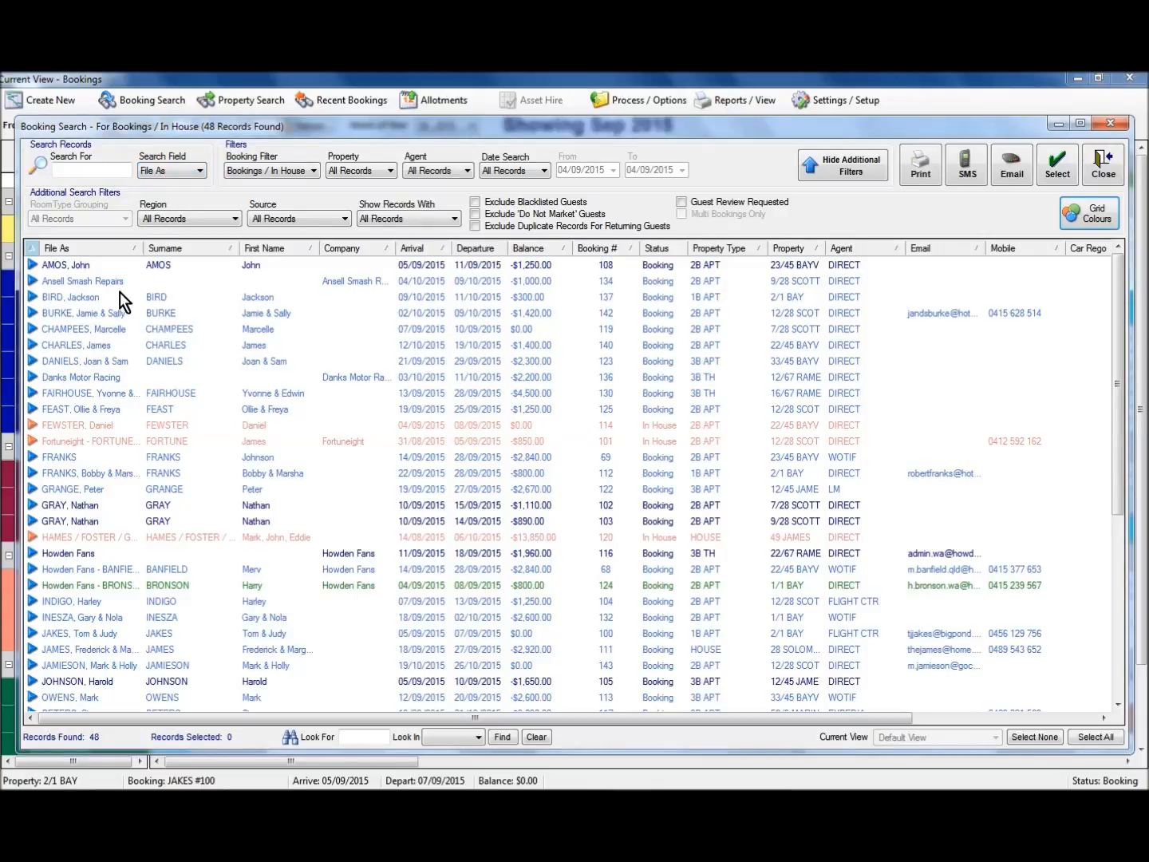
# Switch the booking search field to Arrival and back to File As
pyautogui.click(174, 171)
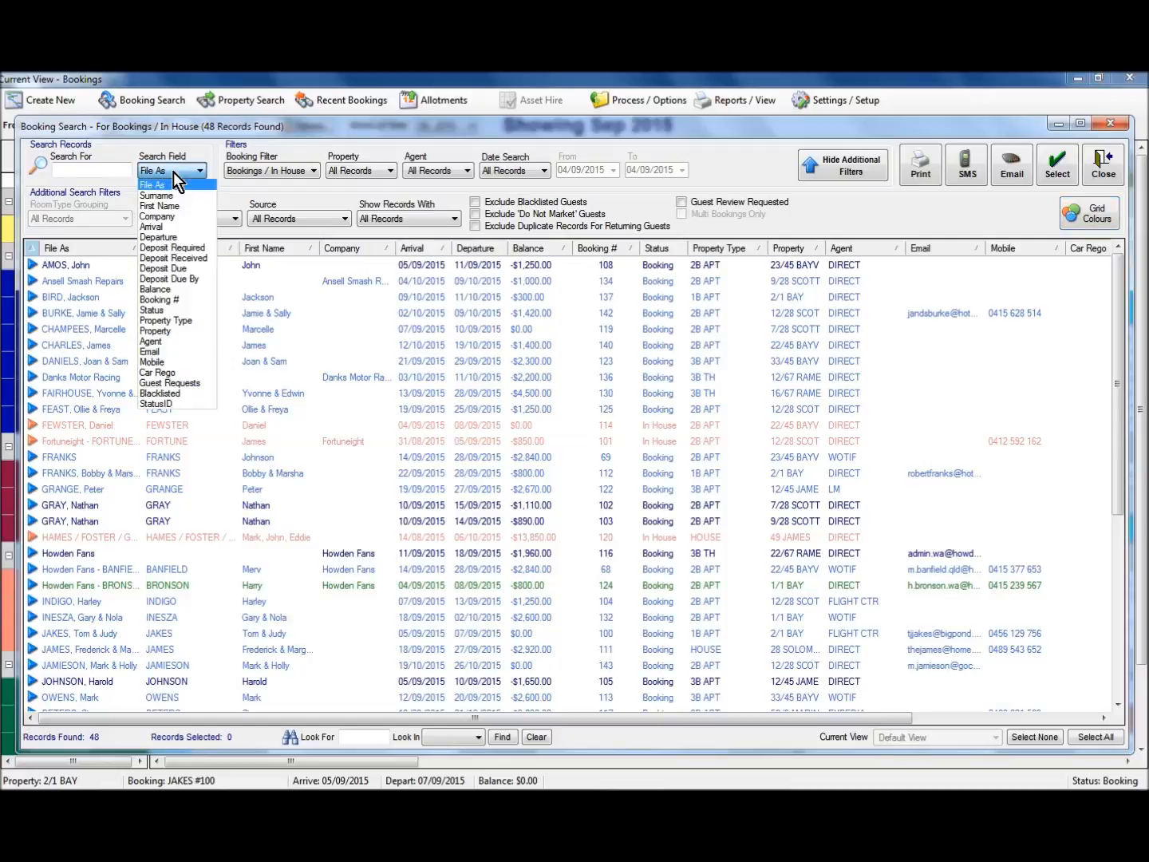
pyautogui.click(171, 228)
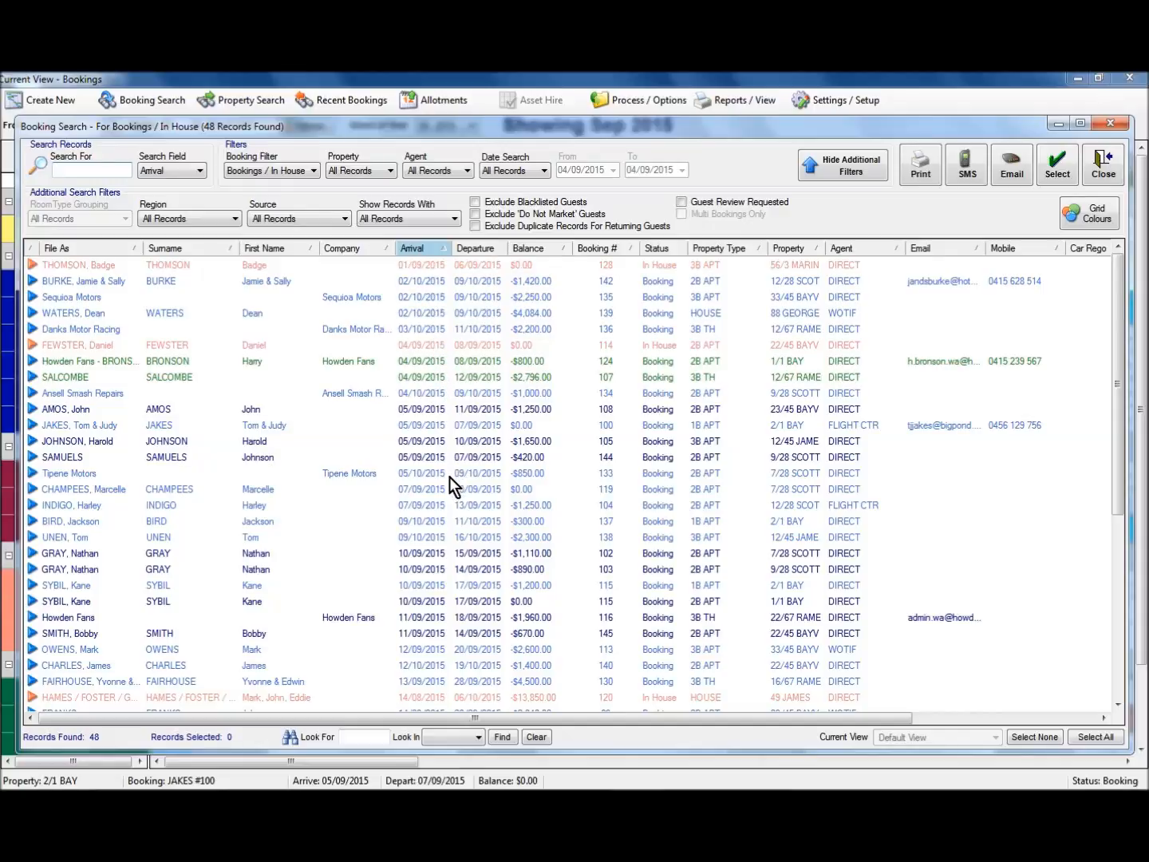
pyautogui.click(162, 174)
pyautogui.click(166, 183)
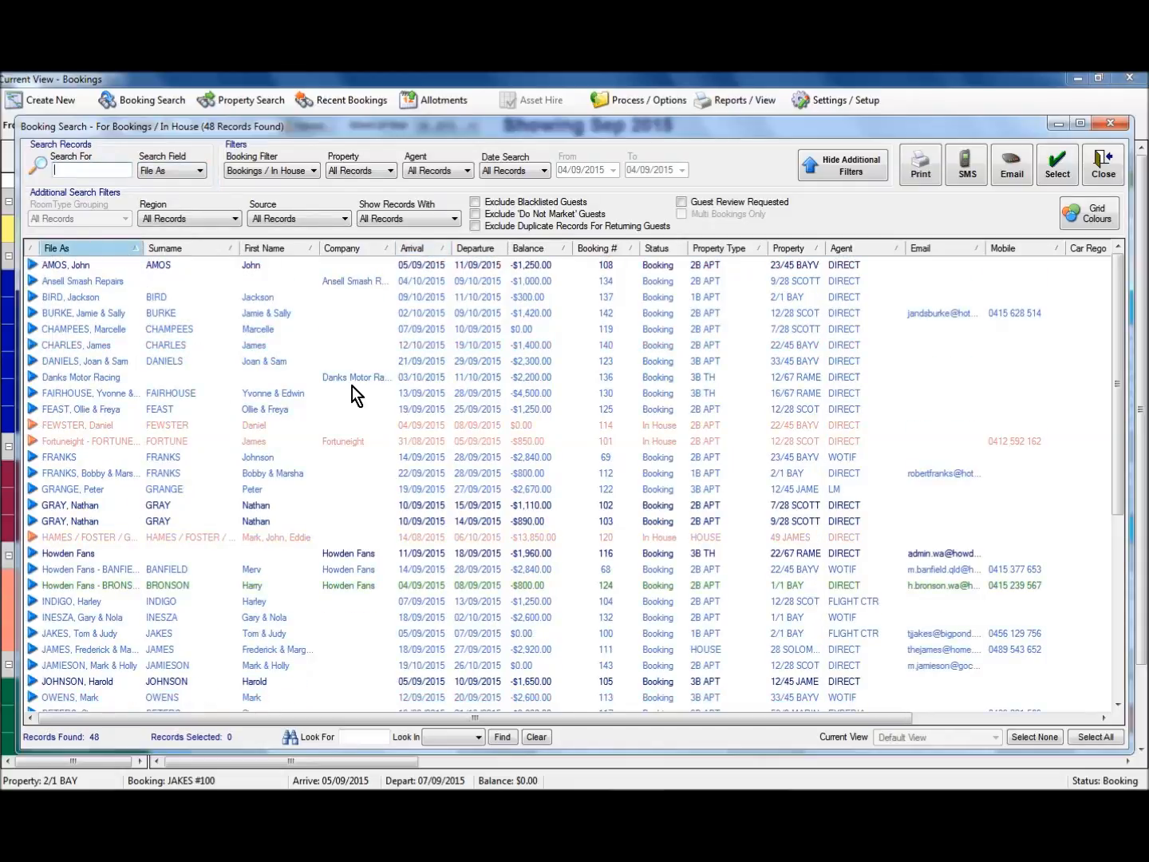
# Sort the booking list by arrival date, earliest first
pyautogui.click(420, 248)
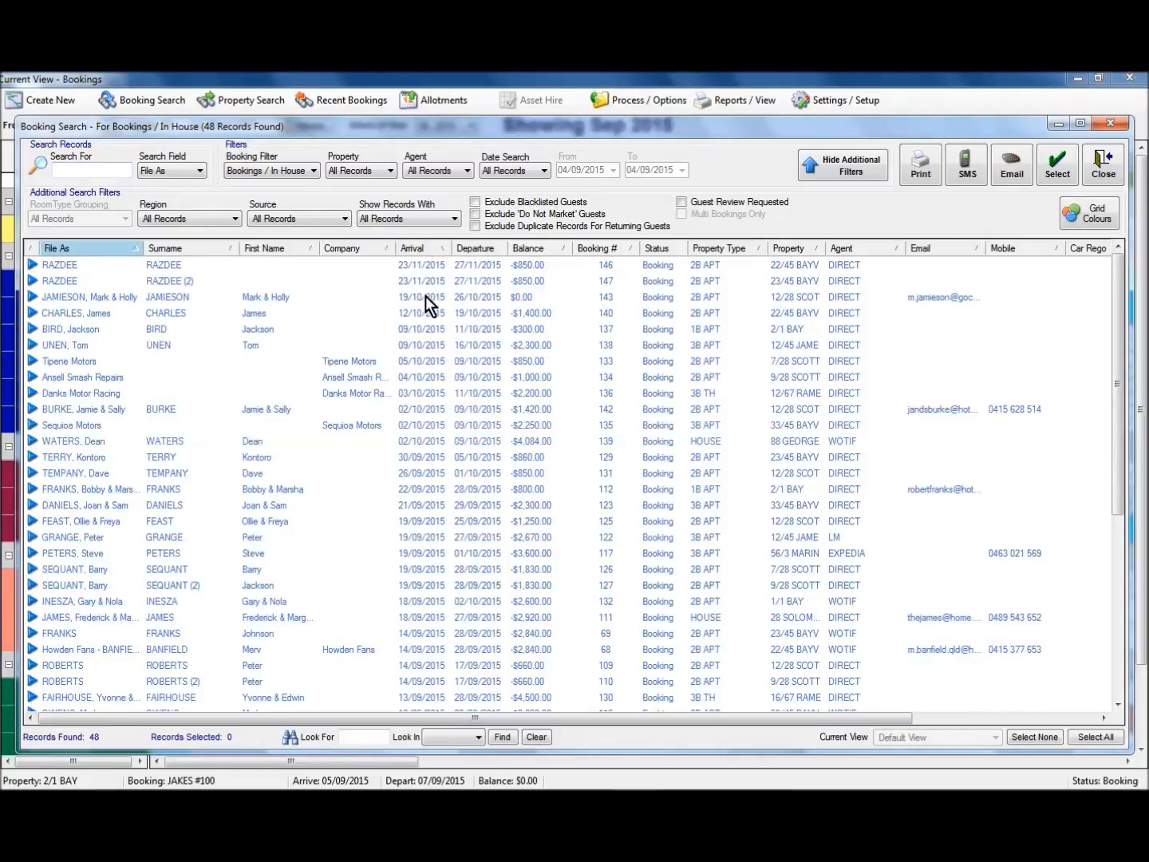
pyautogui.click(418, 249)
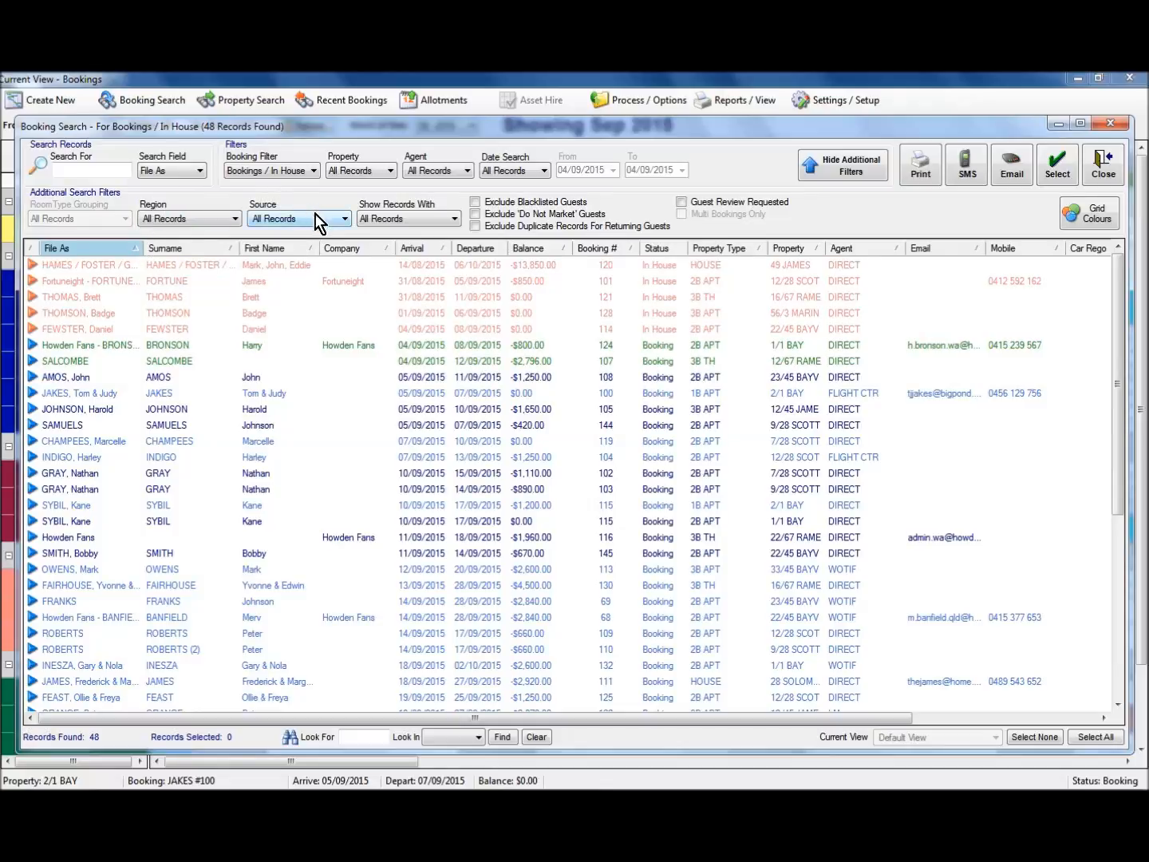
# Filter the booking list to Departed bookings and widen the booking filter to All Records
pyautogui.click(272, 172)
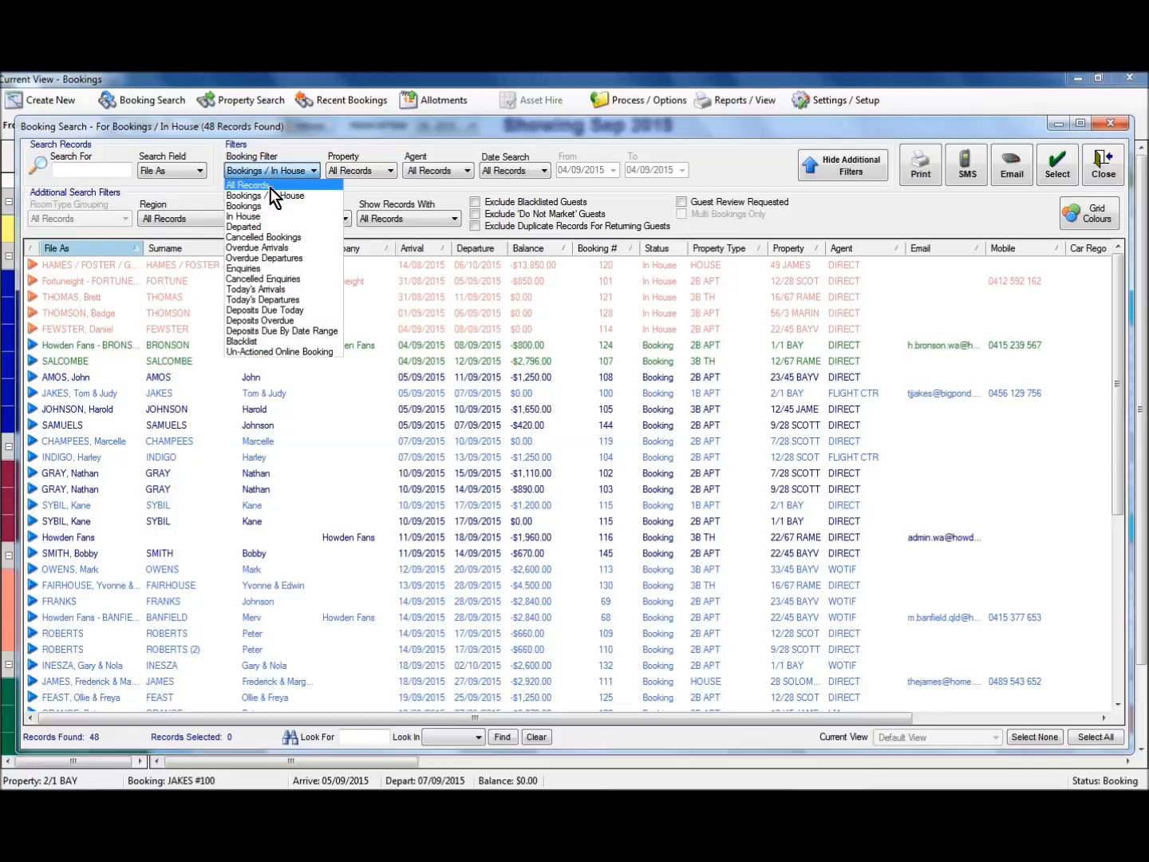
pyautogui.click(284, 227)
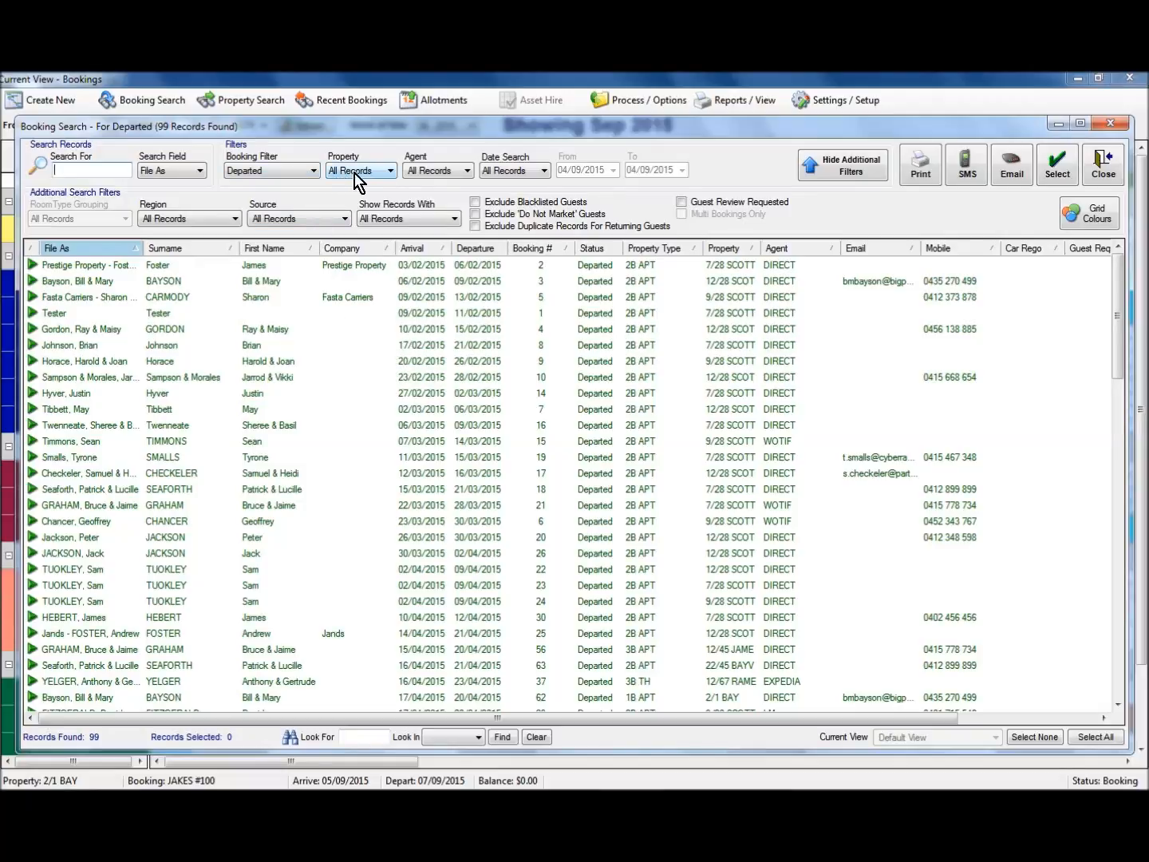
pyautogui.click(301, 169)
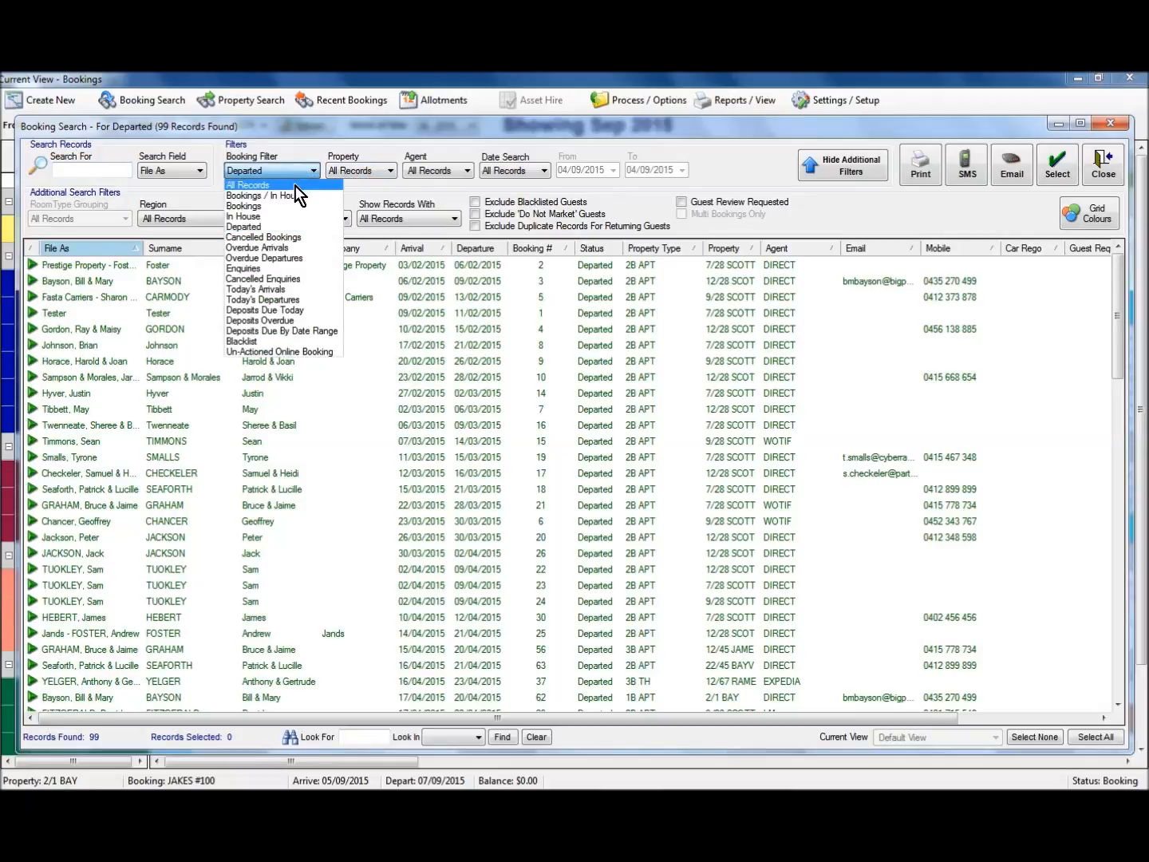
pyautogui.click(294, 185)
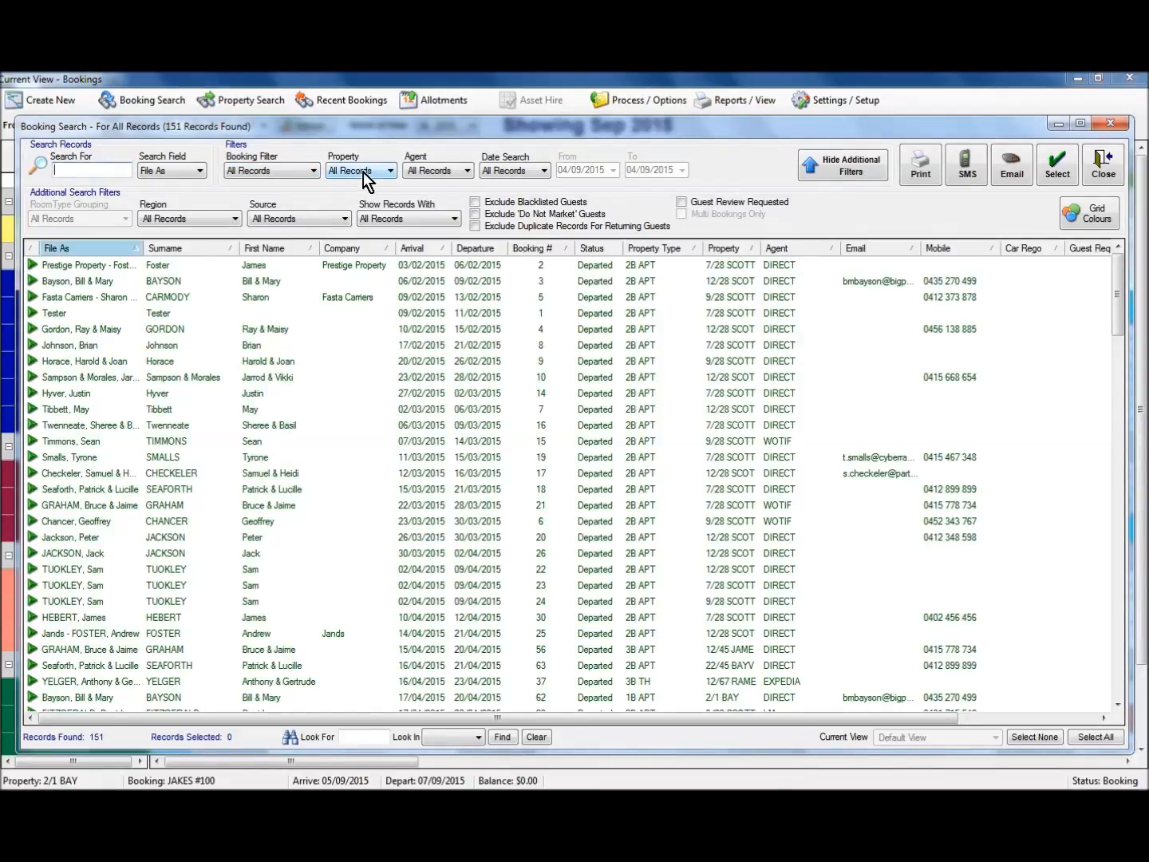
# Narrow the search to bookings for property 12/28 SCOT made through the agent Flight Centre
pyautogui.click(363, 171)
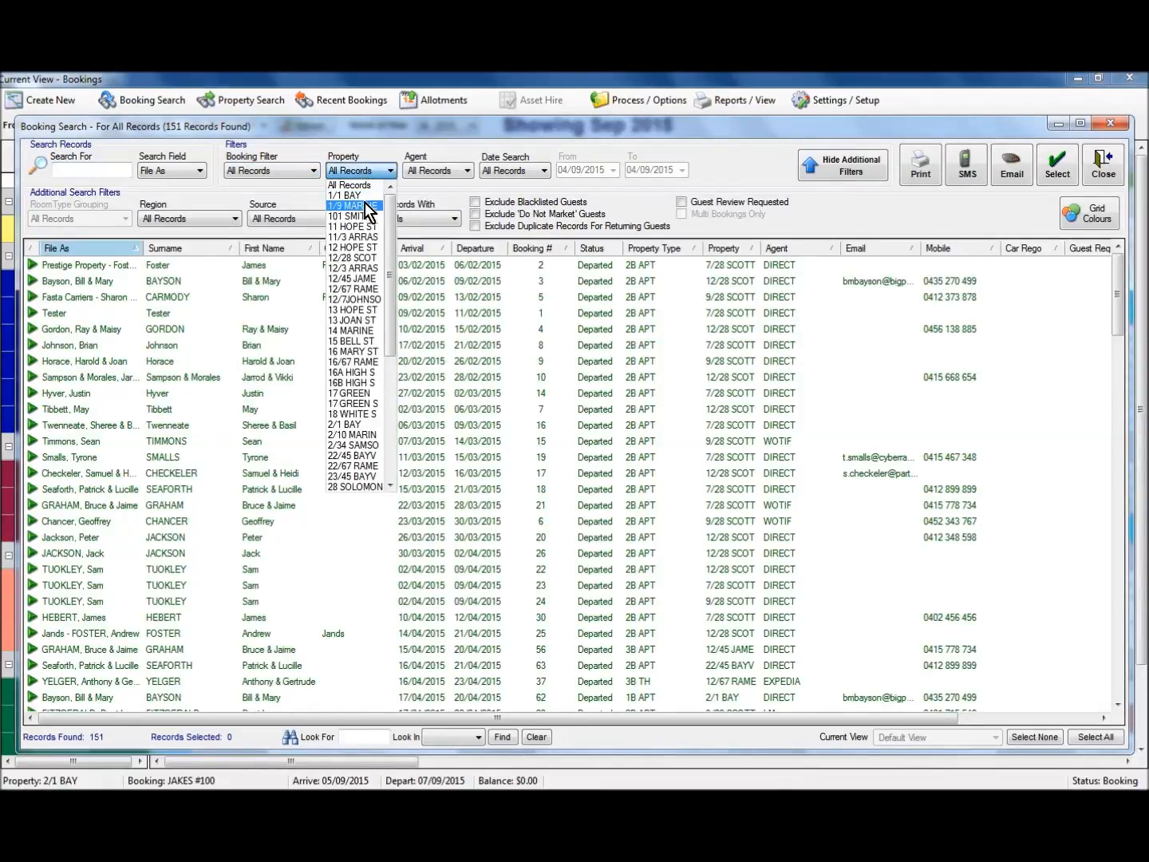
pyautogui.click(365, 258)
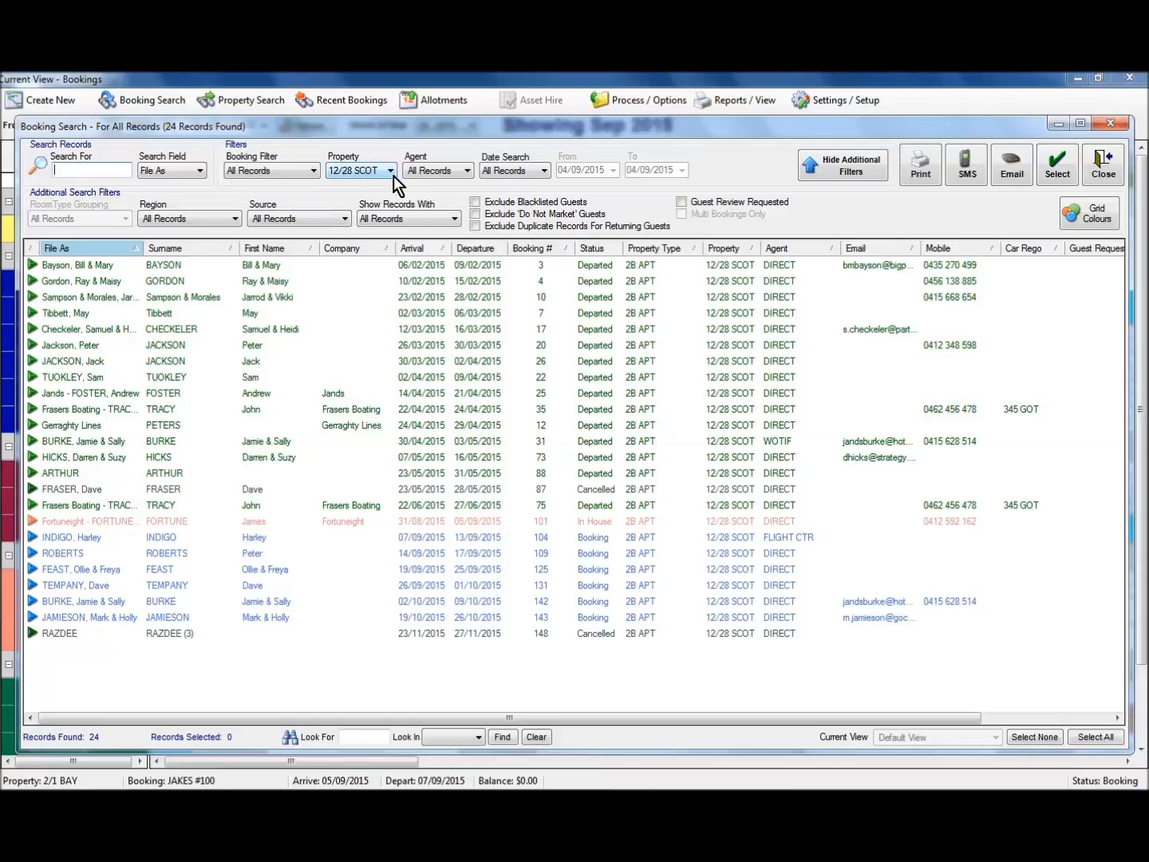
pyautogui.click(433, 171)
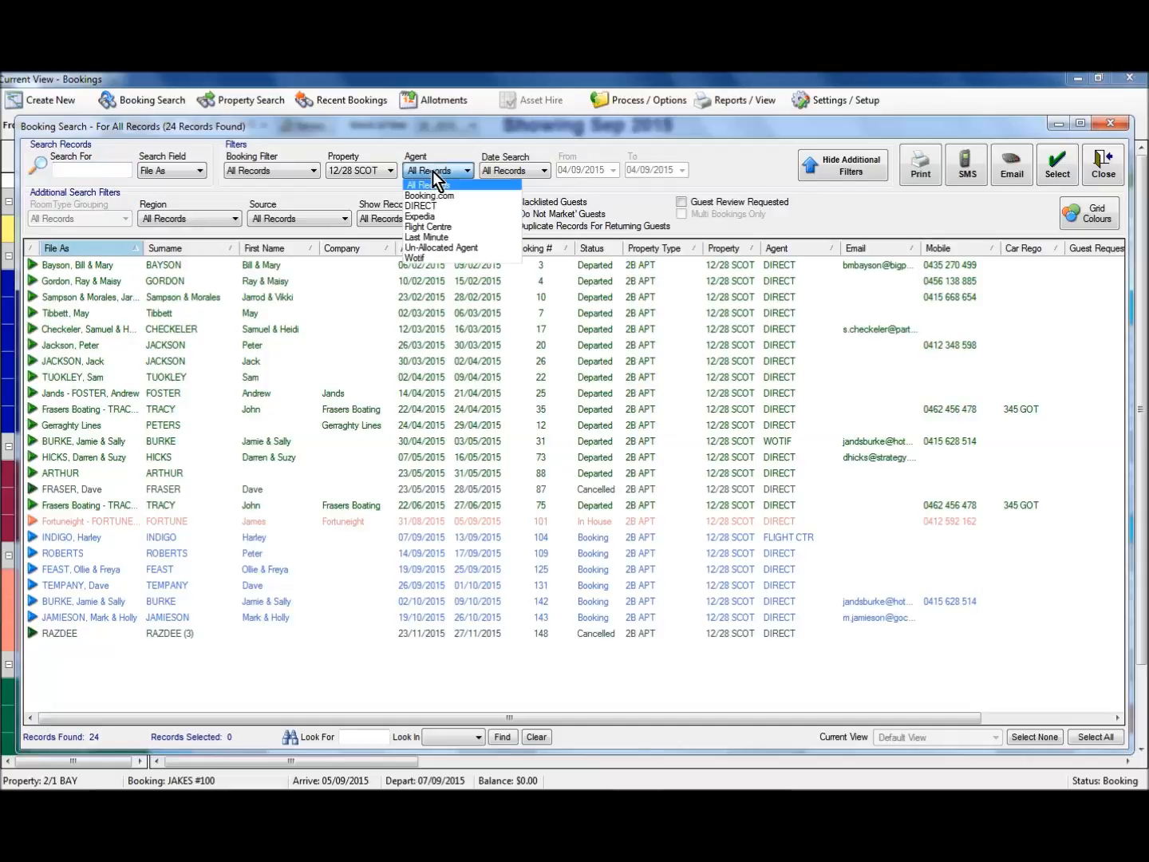
pyautogui.click(436, 226)
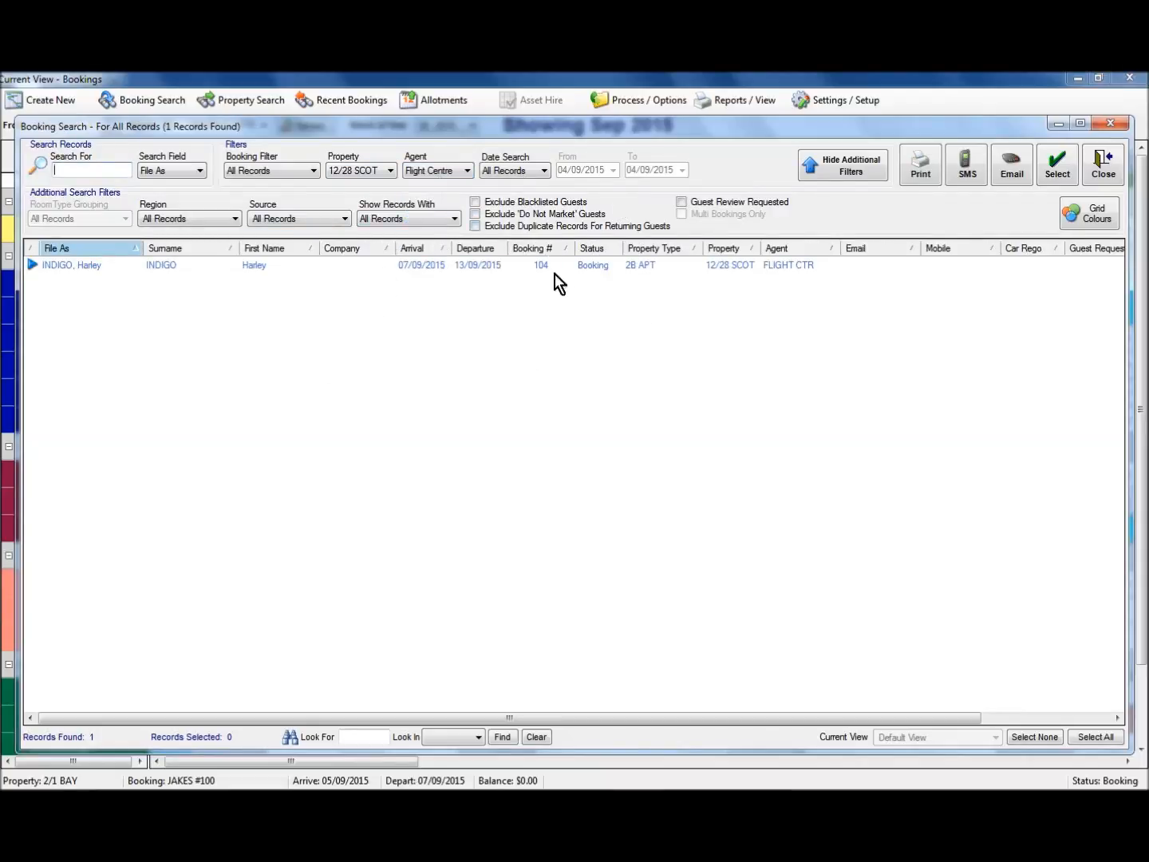
# Reset the property and agent filters to All Records and set the booking filter to Bookings / In House
pyautogui.click(363, 176)
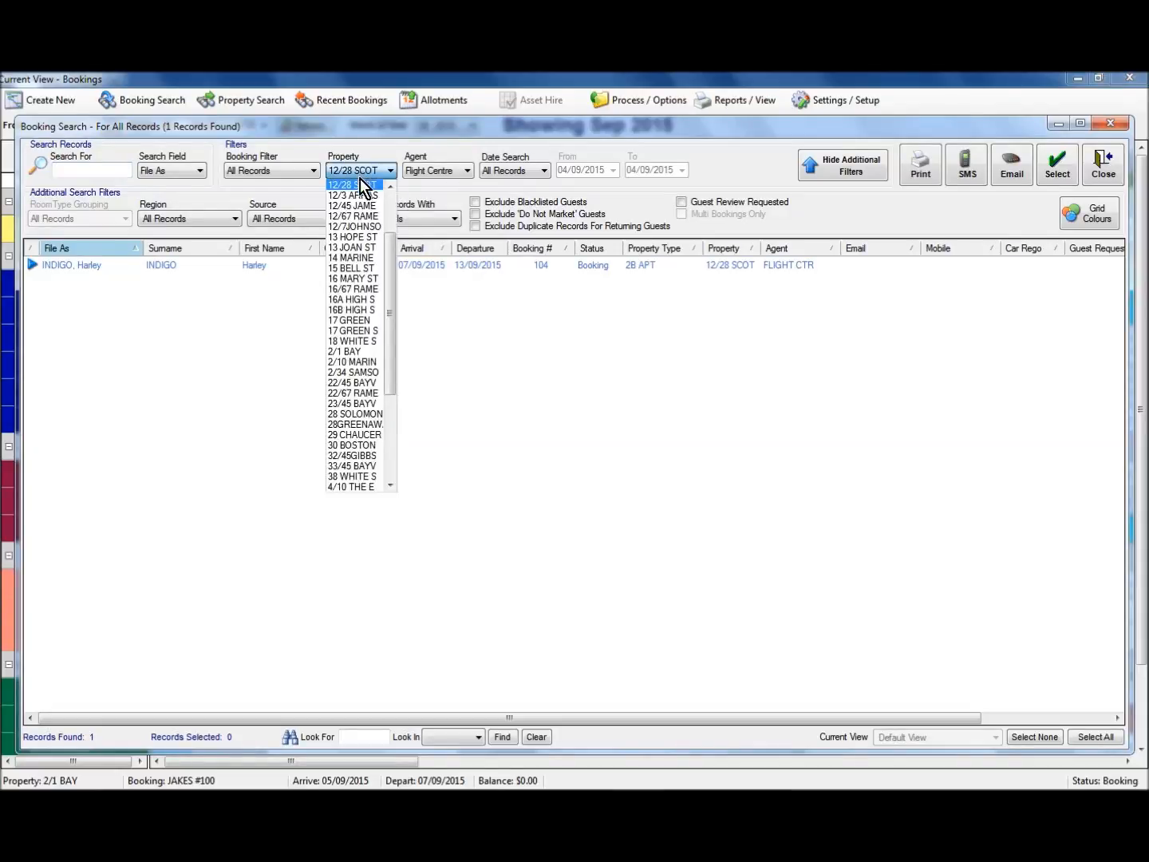
pyautogui.click(351, 183)
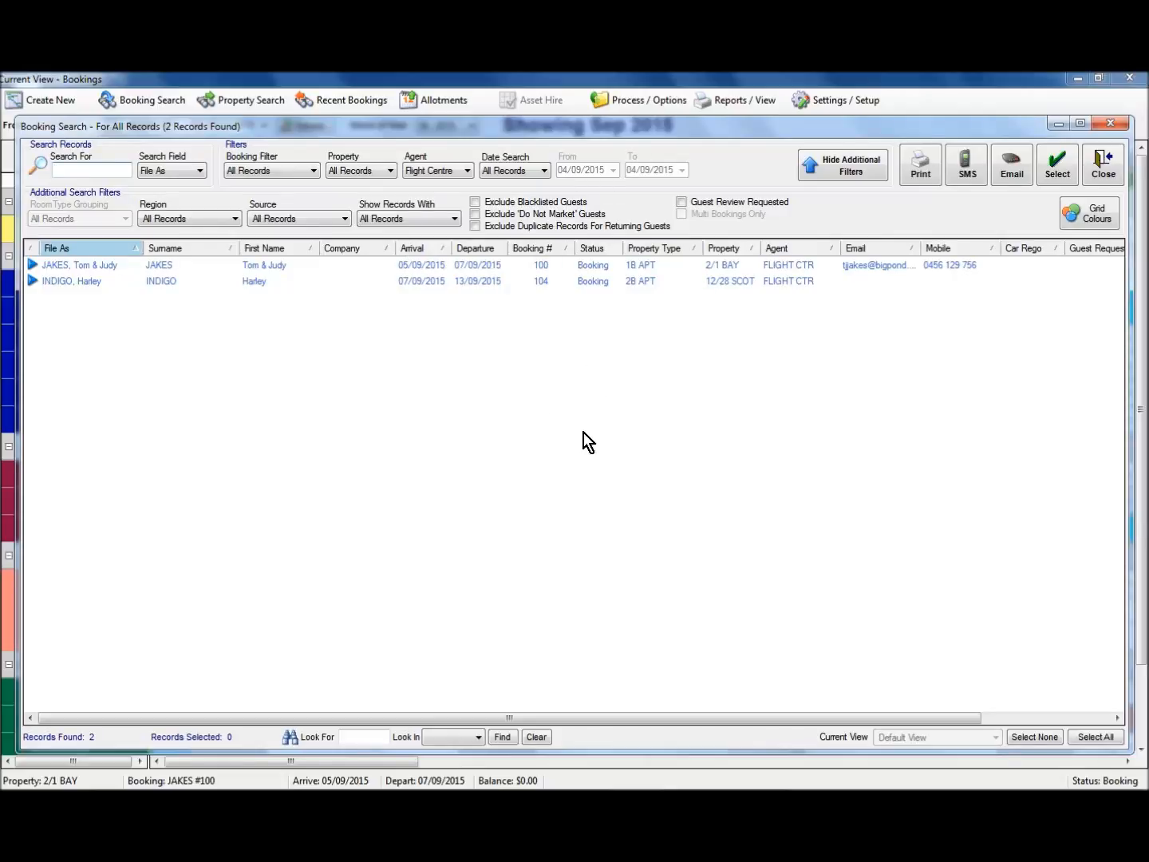
pyautogui.click(420, 171)
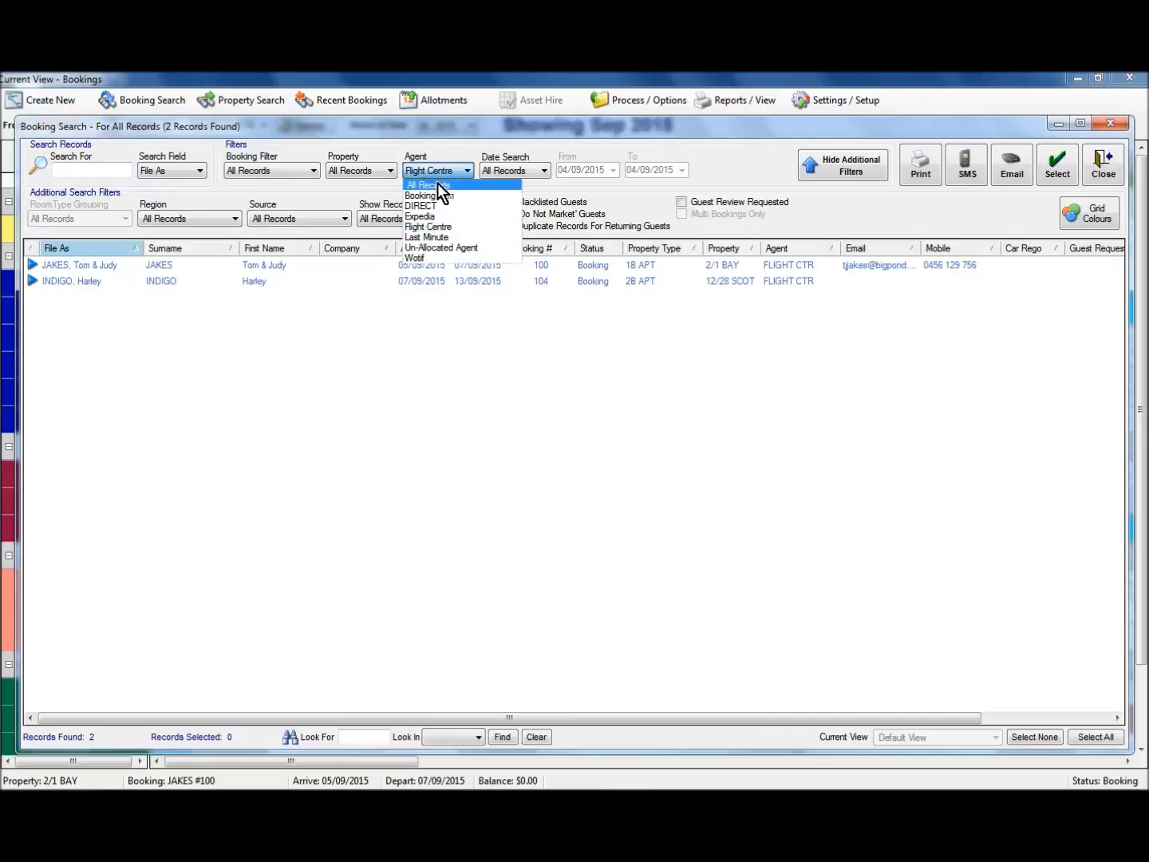
pyautogui.click(434, 185)
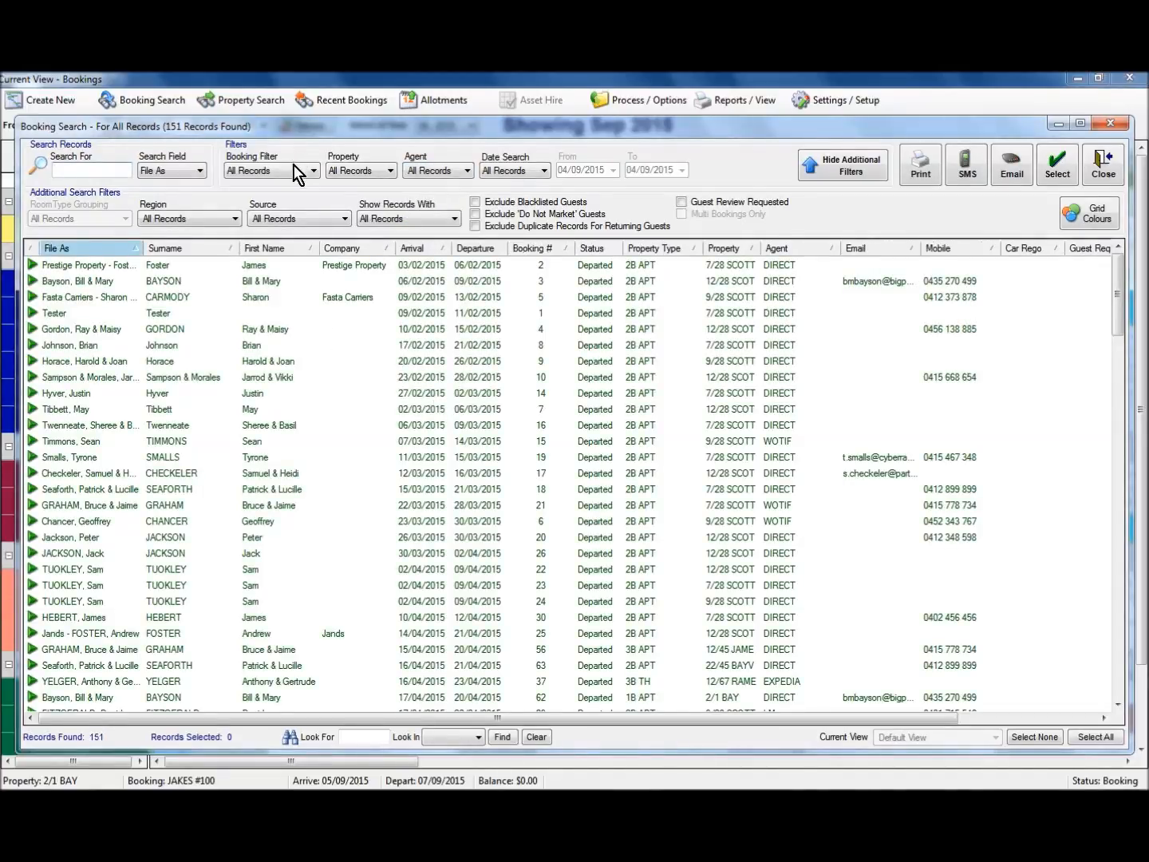
pyautogui.click(291, 166)
pyautogui.click(284, 197)
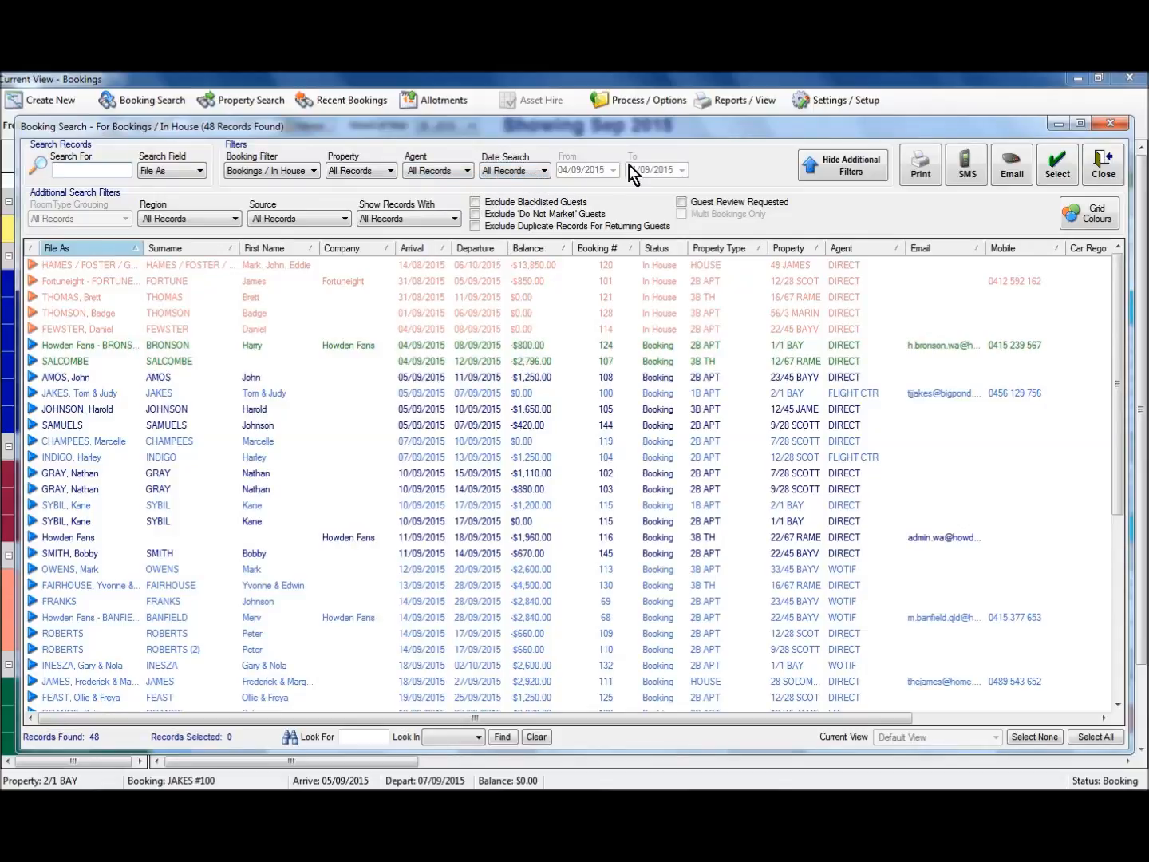
# Search bookings by arrival date from 04/09/2015 to 10/09/2015, and reset the date search to All Records
pyautogui.click(534, 173)
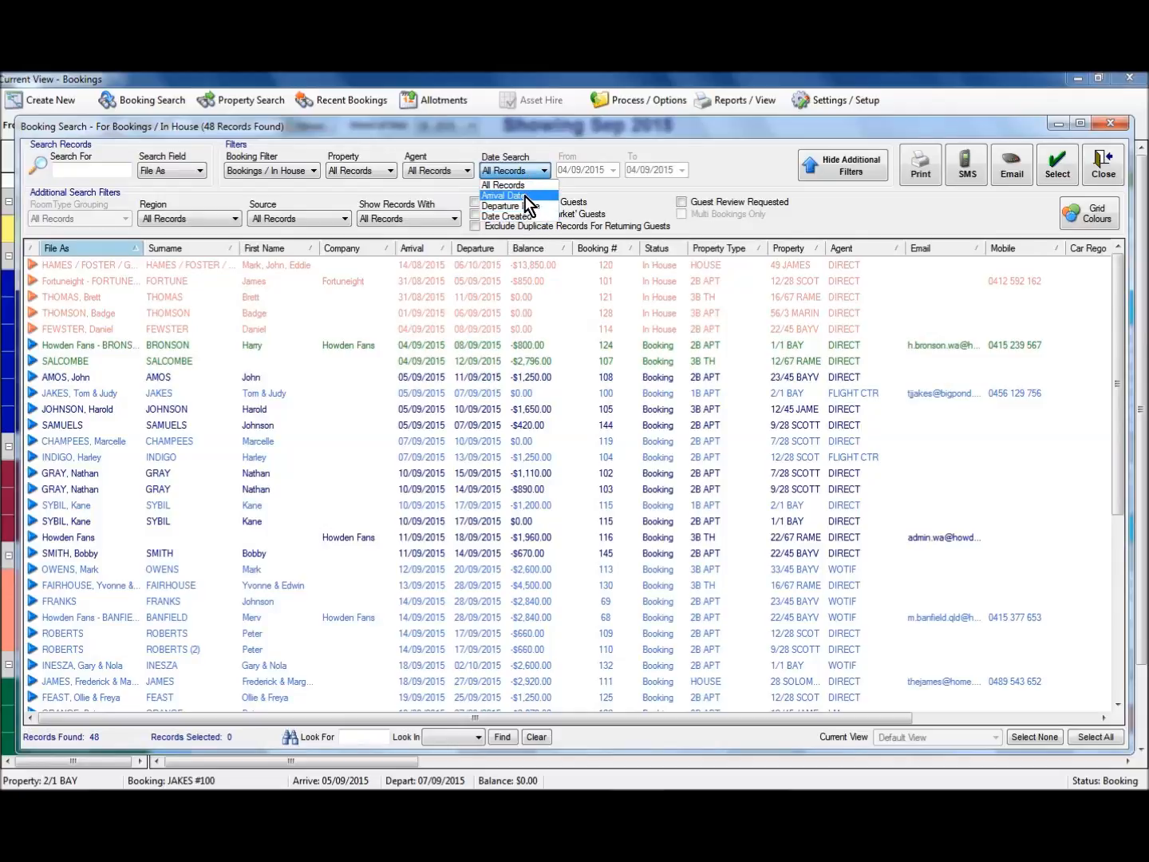
pyautogui.click(525, 196)
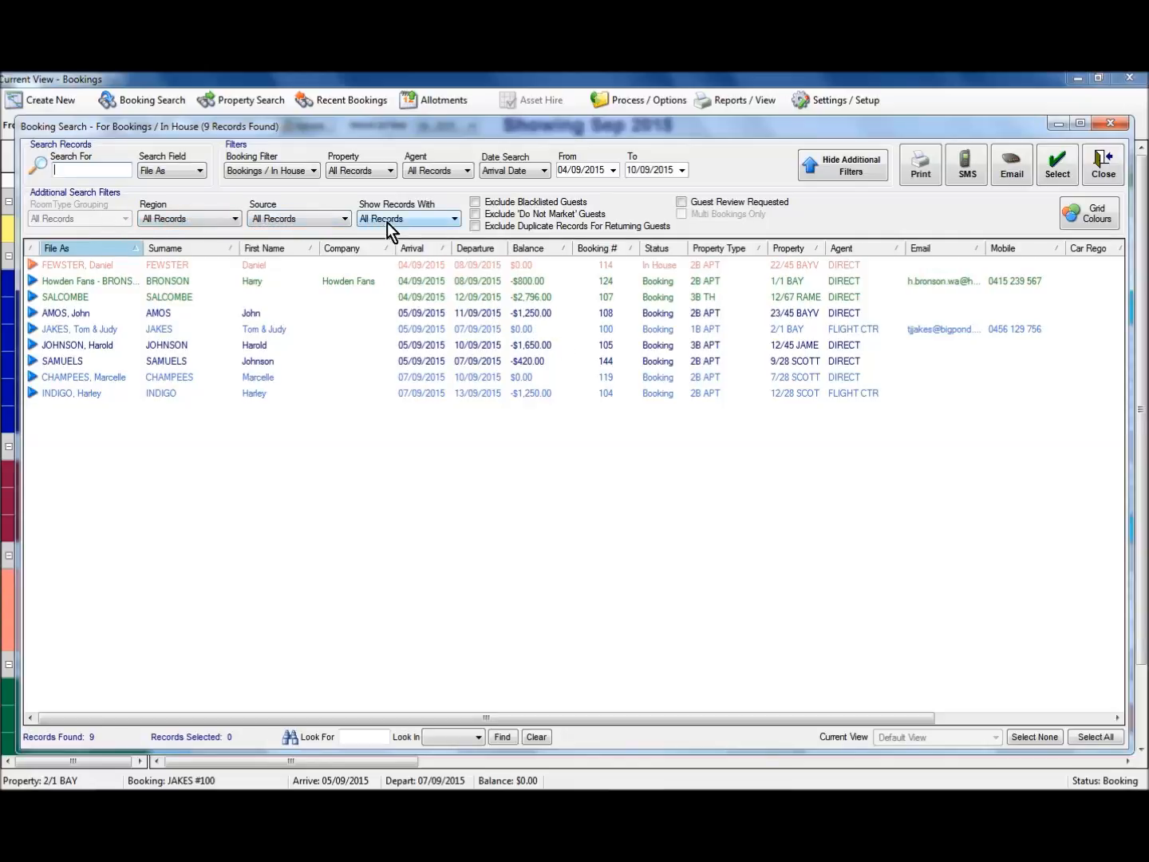
pyautogui.click(534, 171)
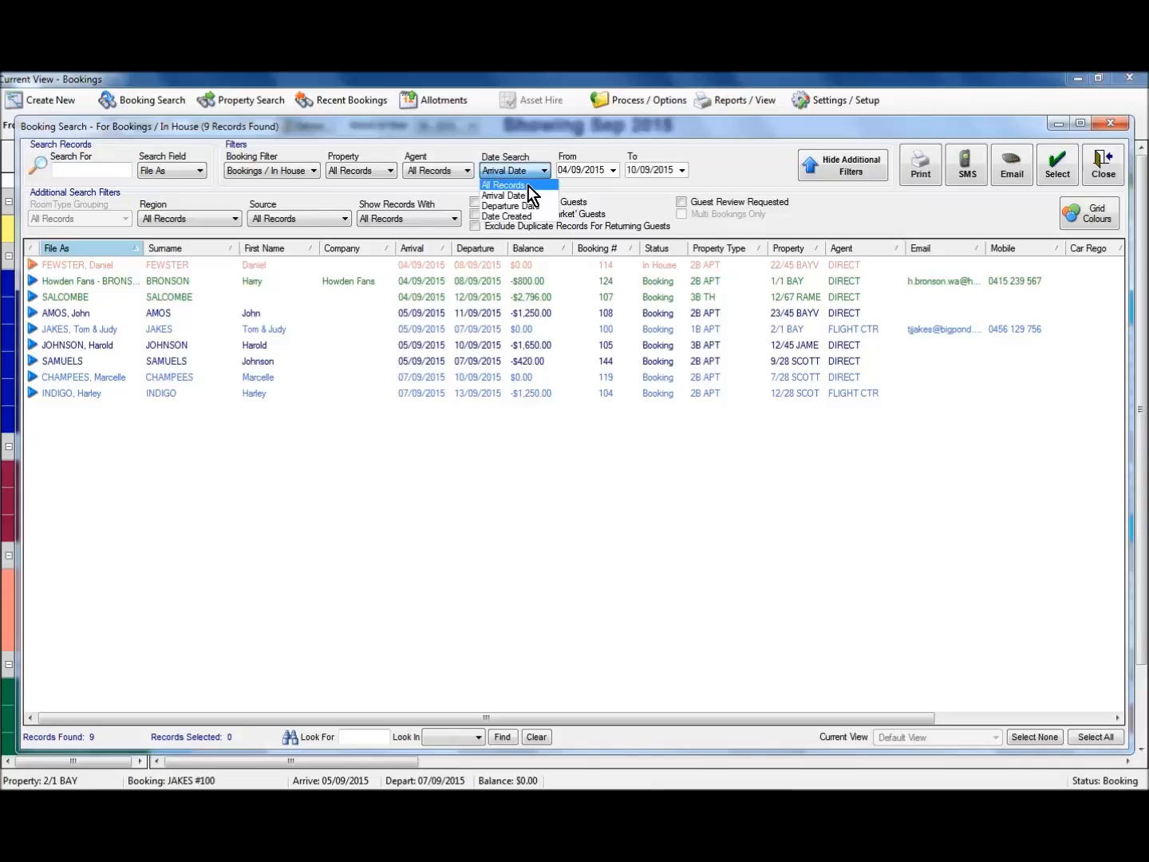
pyautogui.click(527, 185)
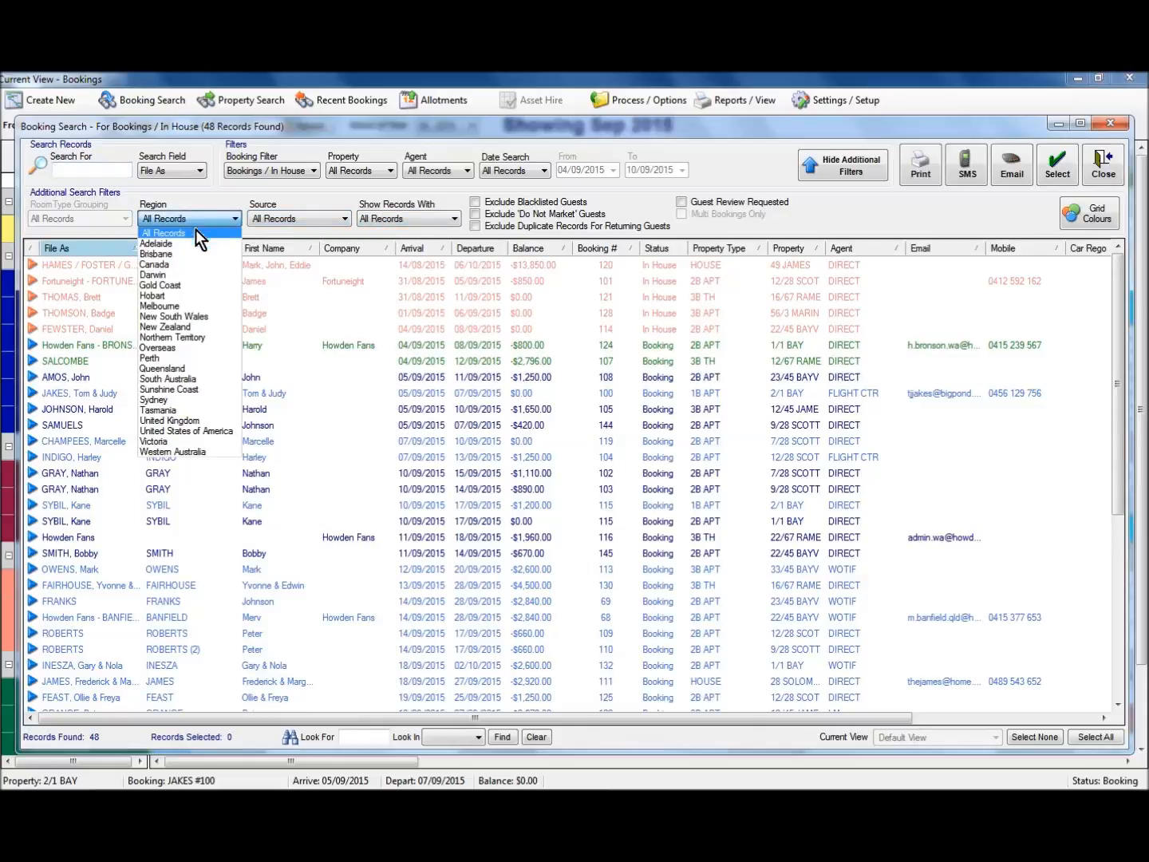
# Filter the bookings by the region New South Wales, and reset the region to All Records
pyautogui.click(184, 318)
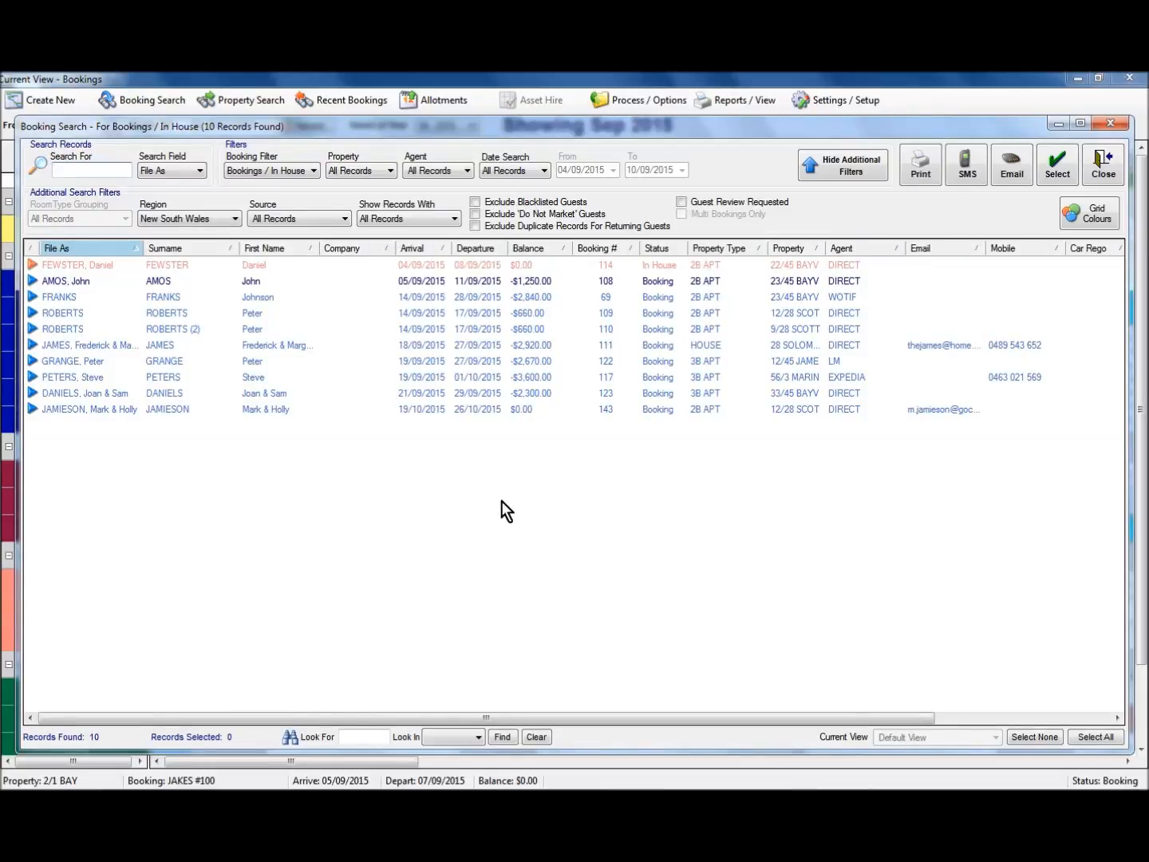
pyautogui.click(196, 220)
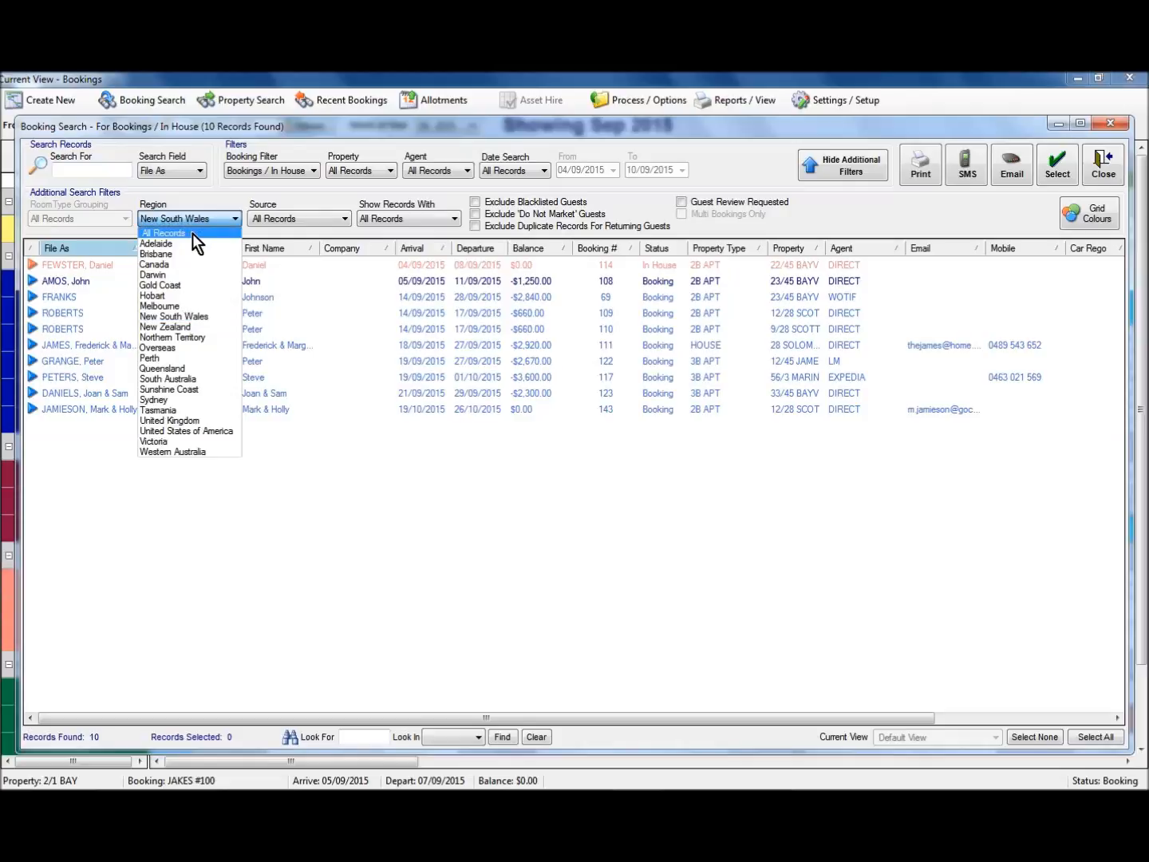
pyautogui.click(193, 234)
# Filter the bookings by the source Booking.com and by Telephone, and reset the source to All Records
pyautogui.click(277, 218)
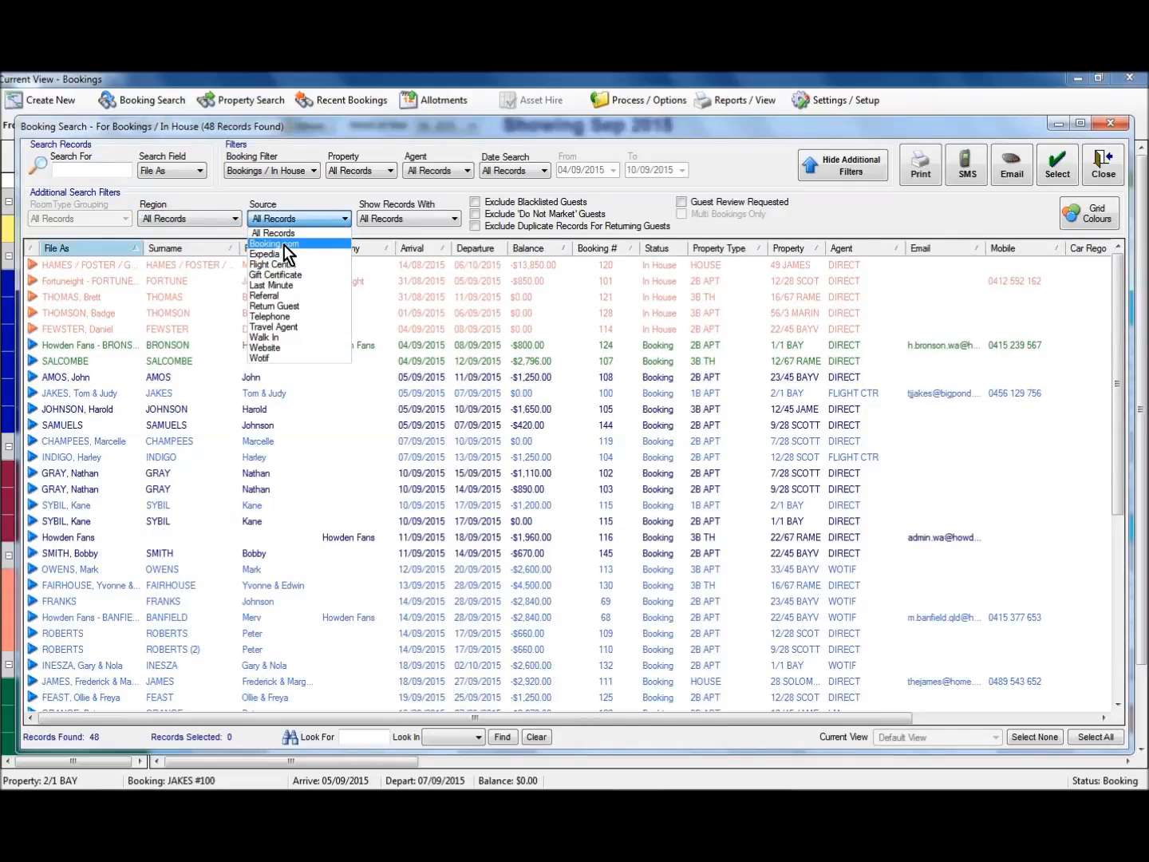
pyautogui.click(284, 243)
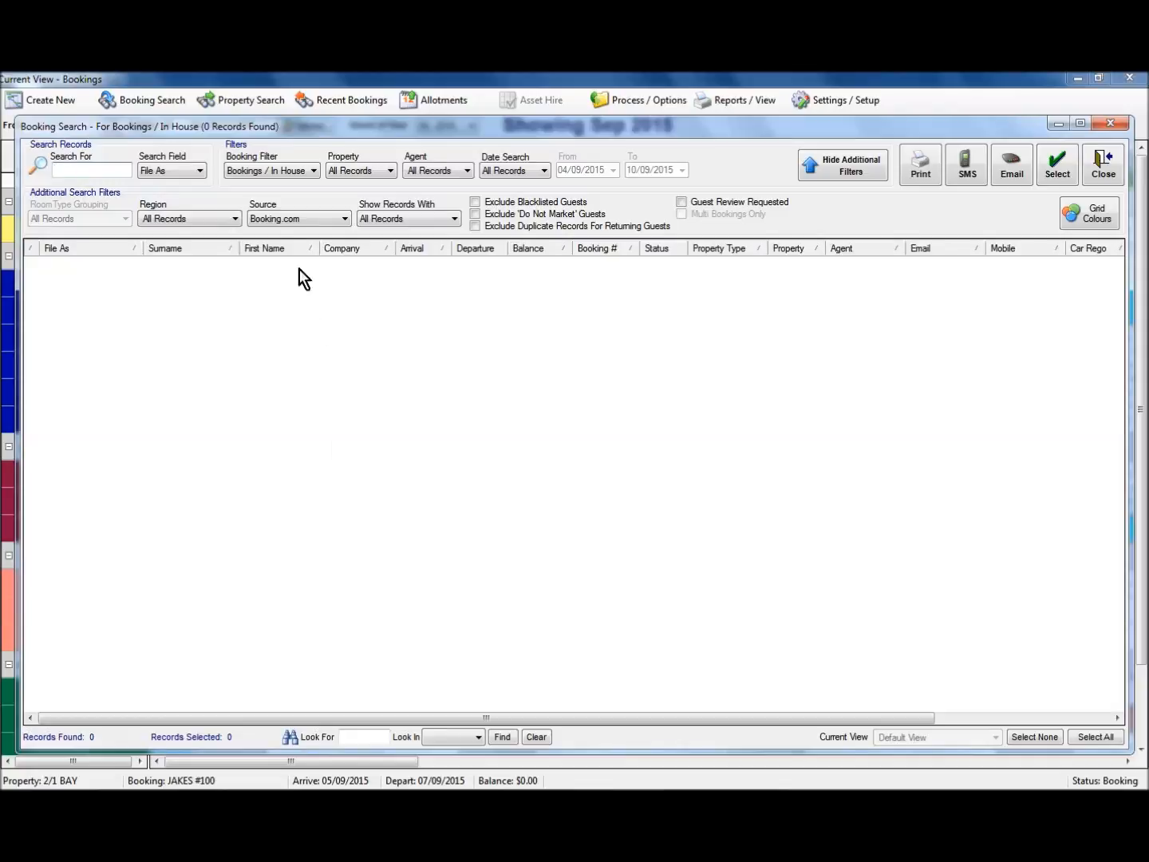
pyautogui.click(284, 221)
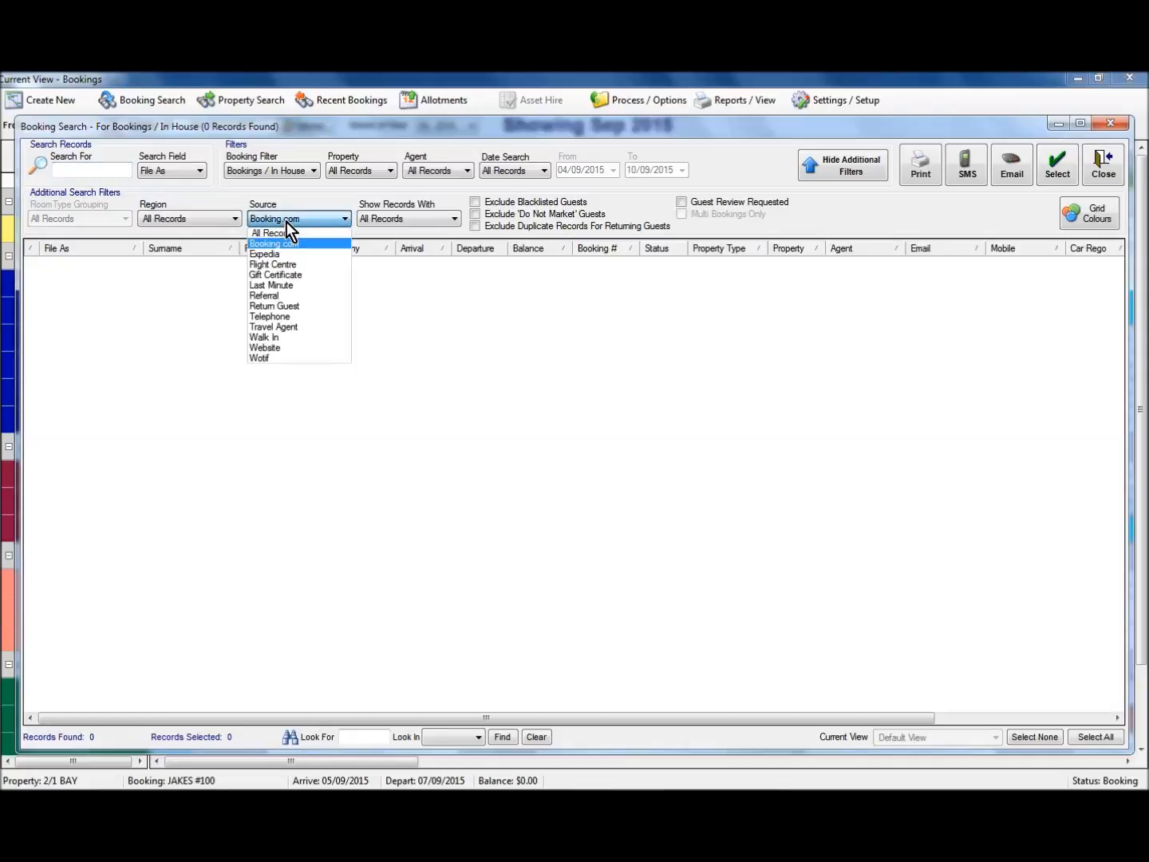
pyautogui.click(288, 316)
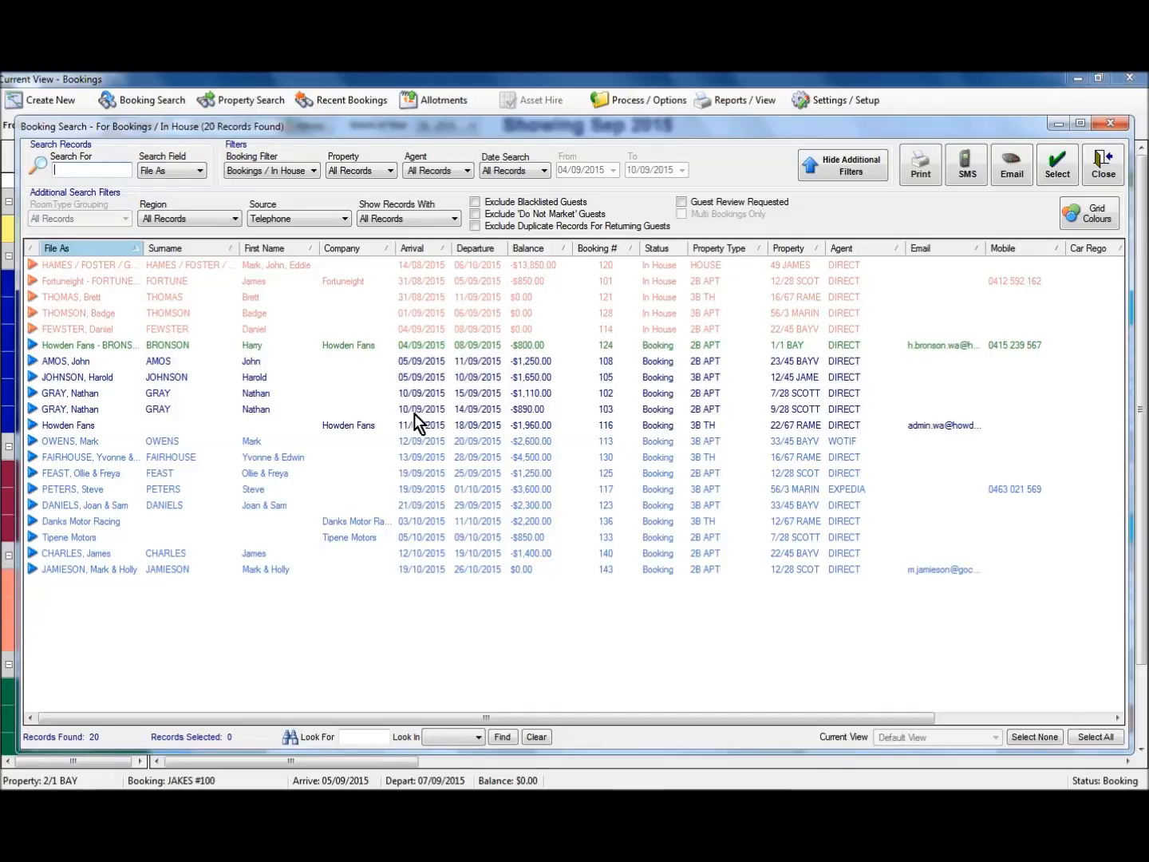
pyautogui.click(314, 219)
pyautogui.click(310, 233)
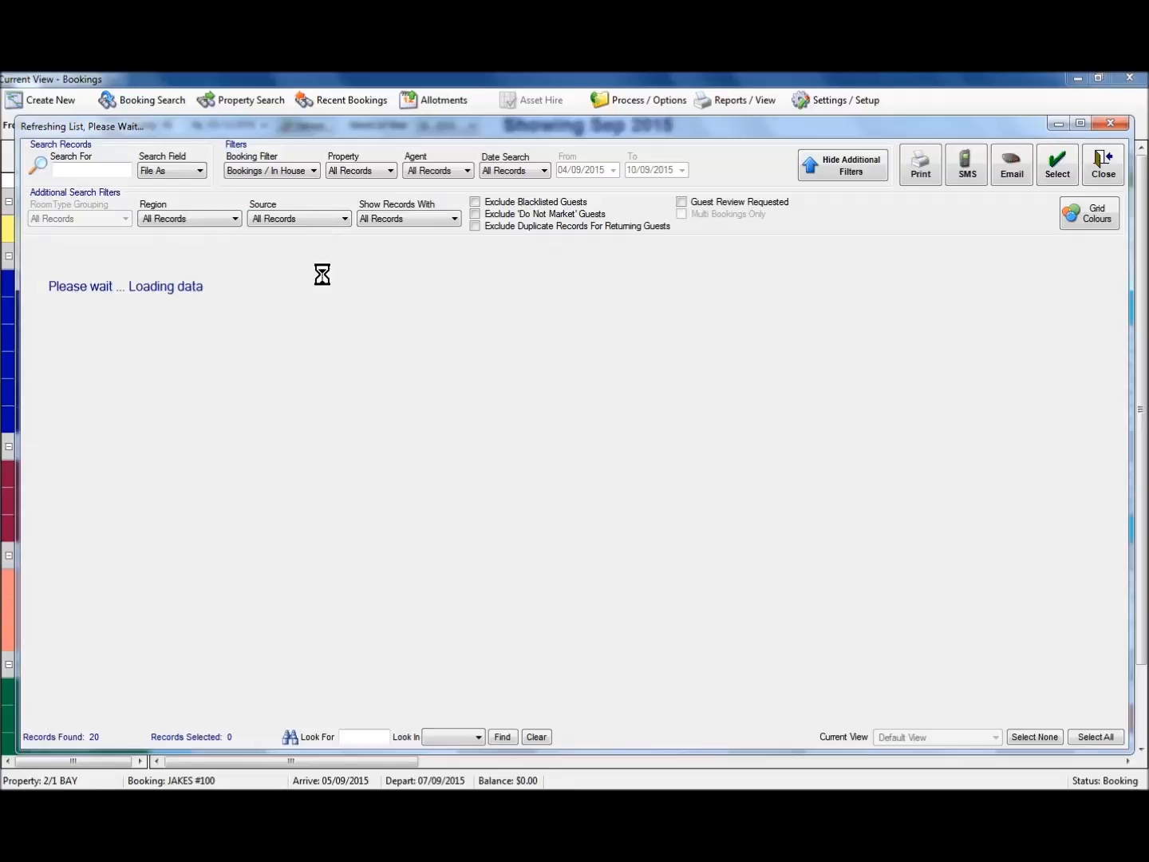
# Show only booking records that have mobile numbers
pyautogui.click(423, 217)
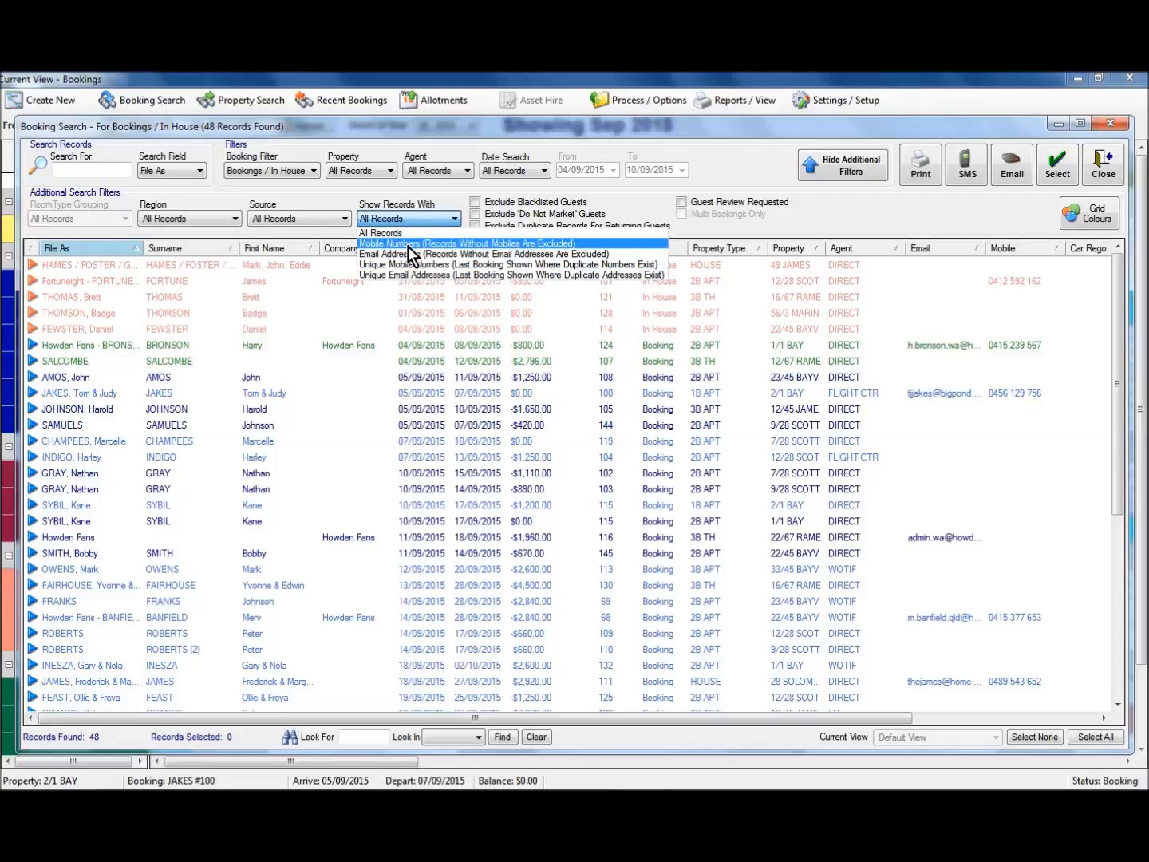
pyautogui.click(407, 248)
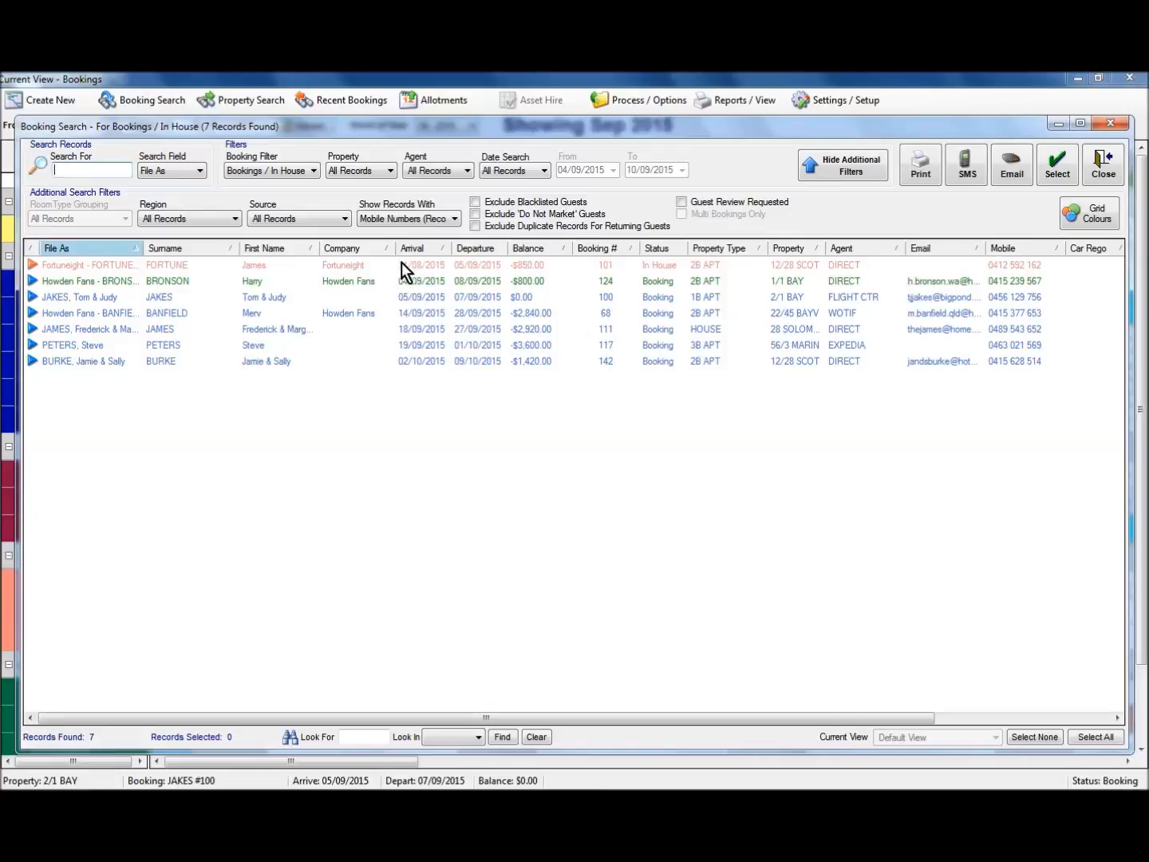
# Clear the mobile numbers filter from the displayed records and hide the additional search filters
pyautogui.click(399, 220)
pyautogui.click(399, 235)
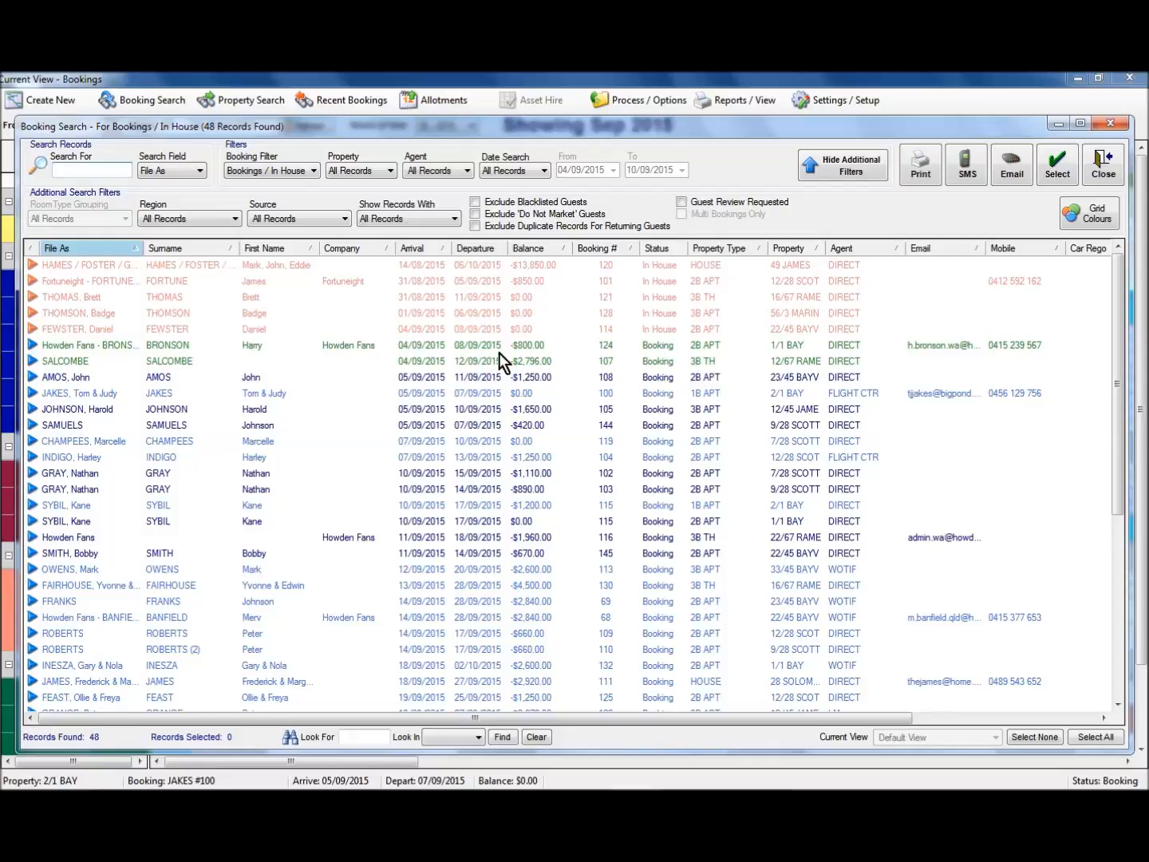
pyautogui.click(856, 162)
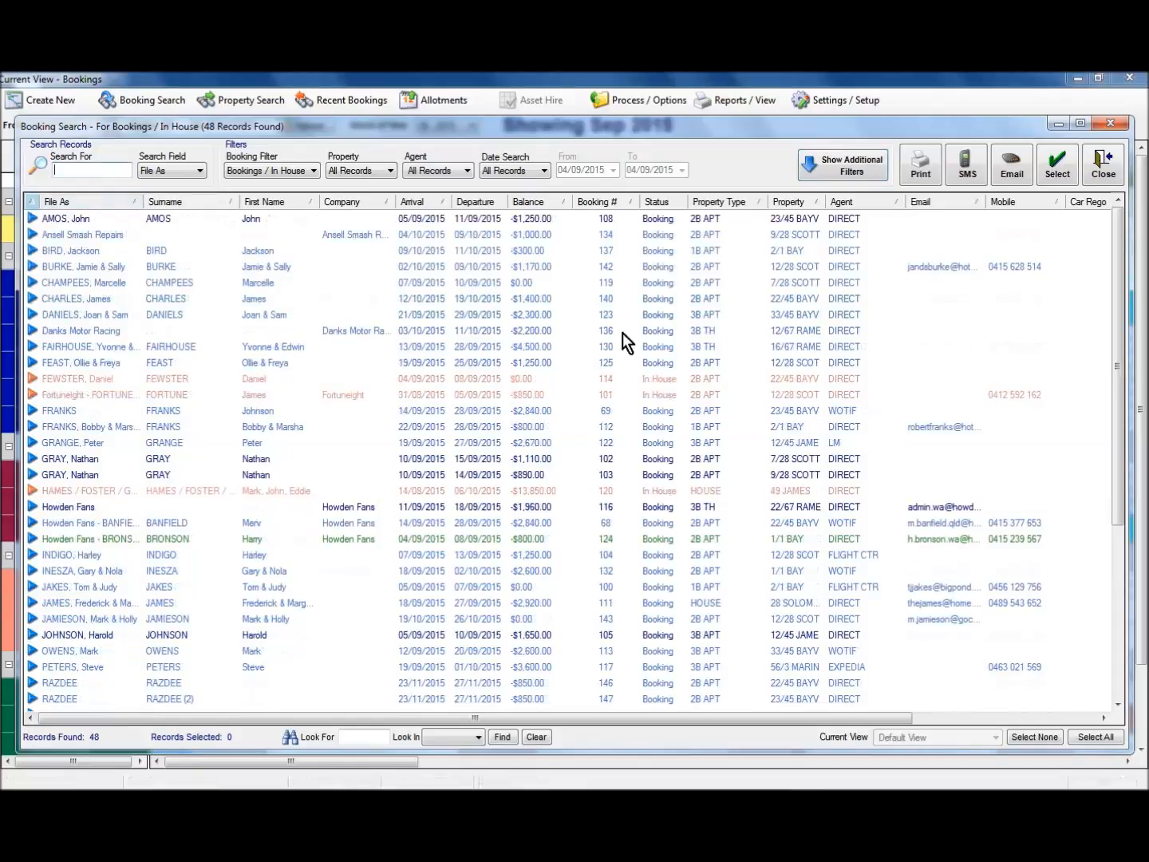
# Preview the full statement for the 12/28 SCOT booking arriving 02/10/2015, and close the report
pyautogui.click(111, 267)
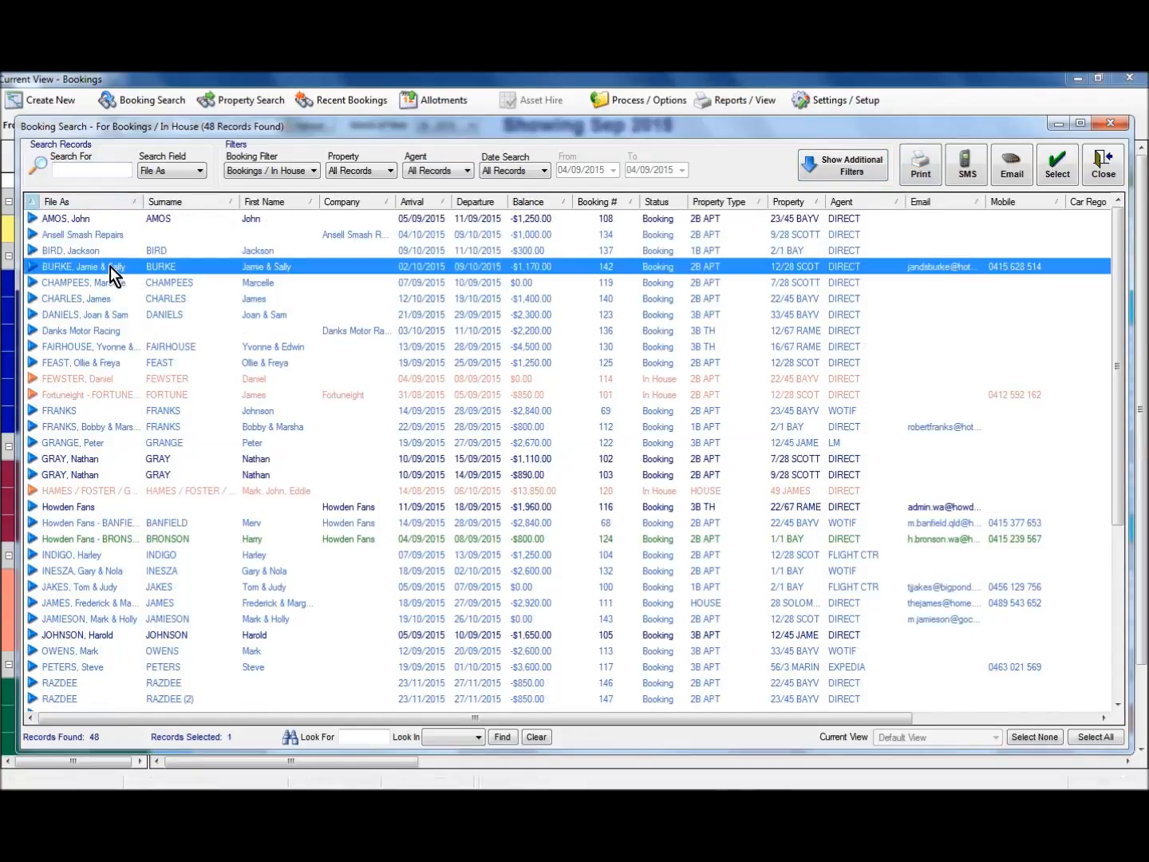
pyautogui.click(917, 166)
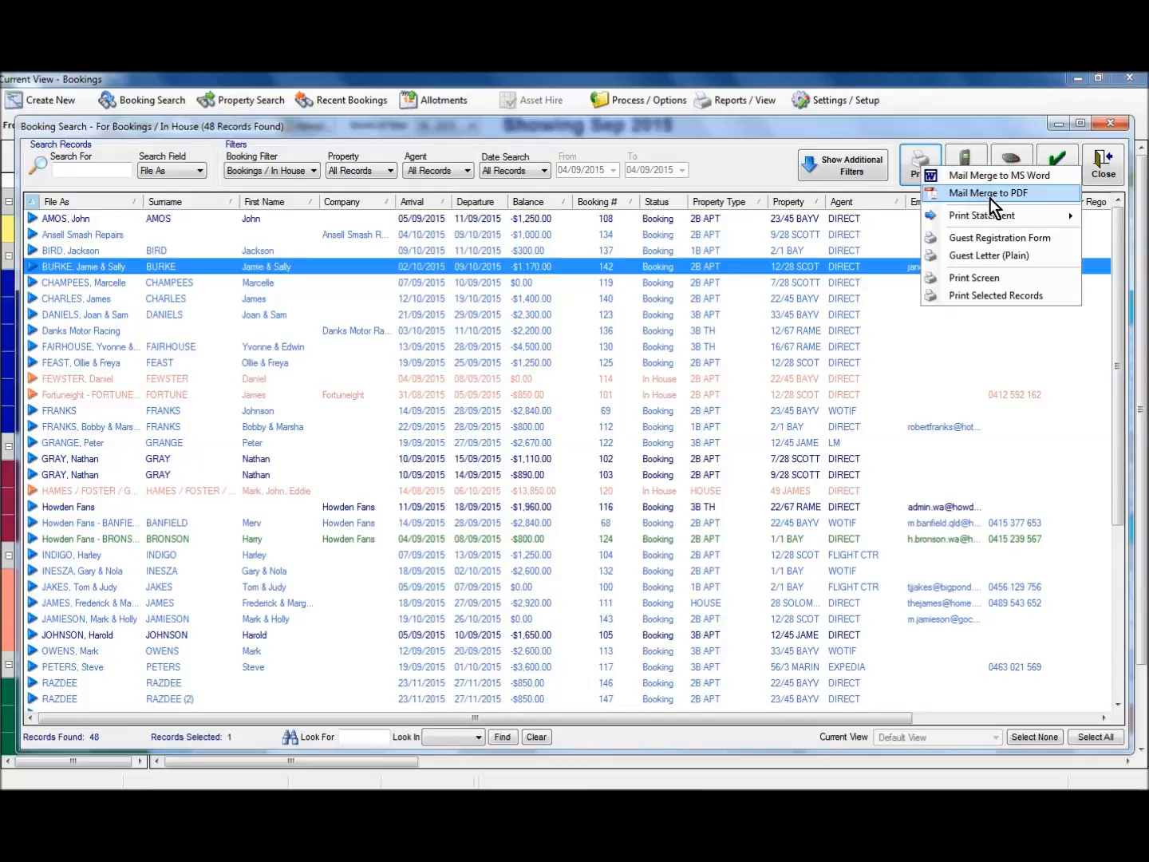
pyautogui.moveTo(964, 219)
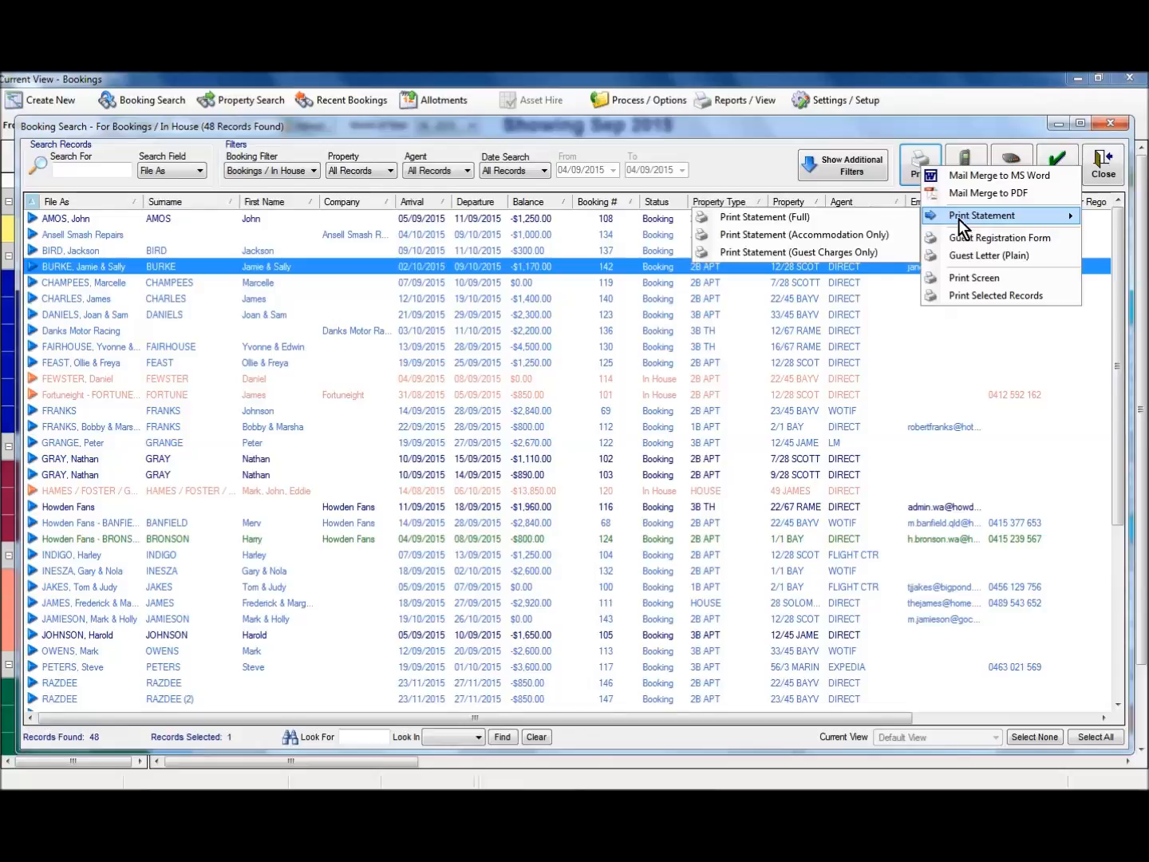
pyautogui.click(732, 219)
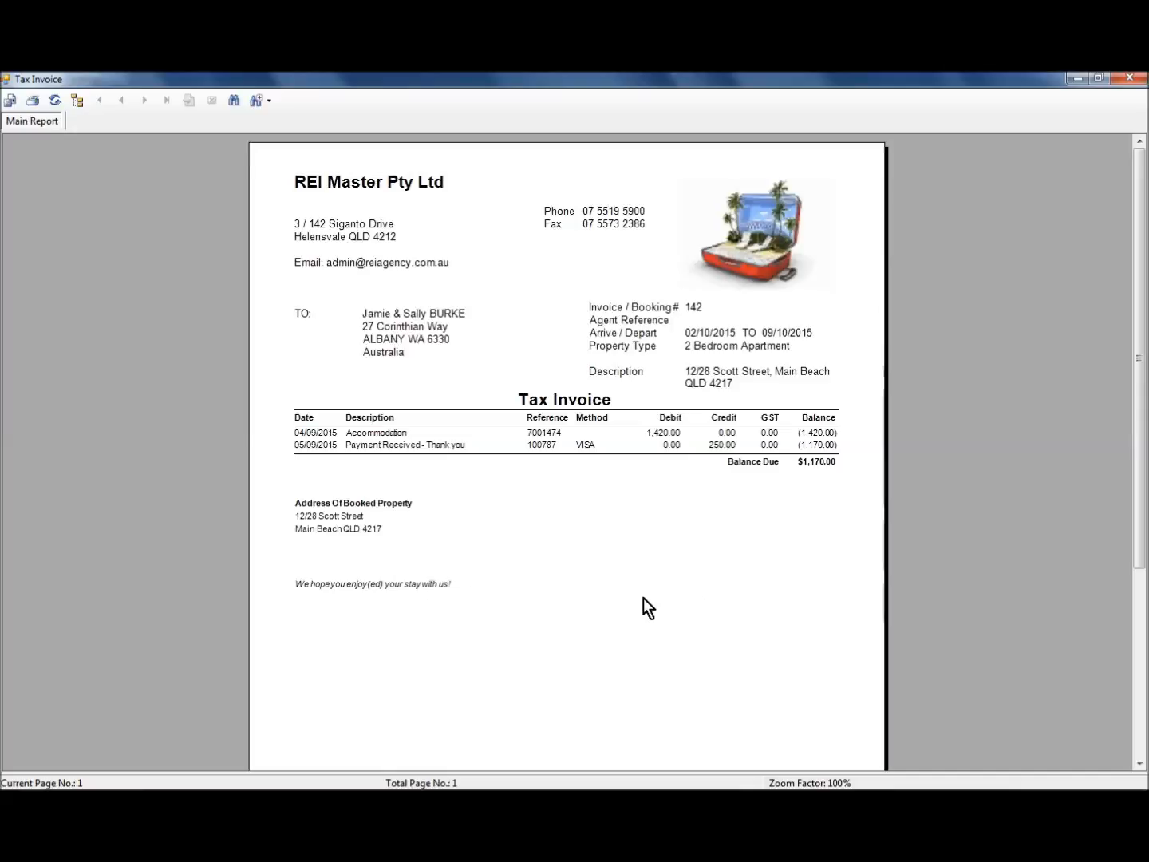
pyautogui.click(1130, 77)
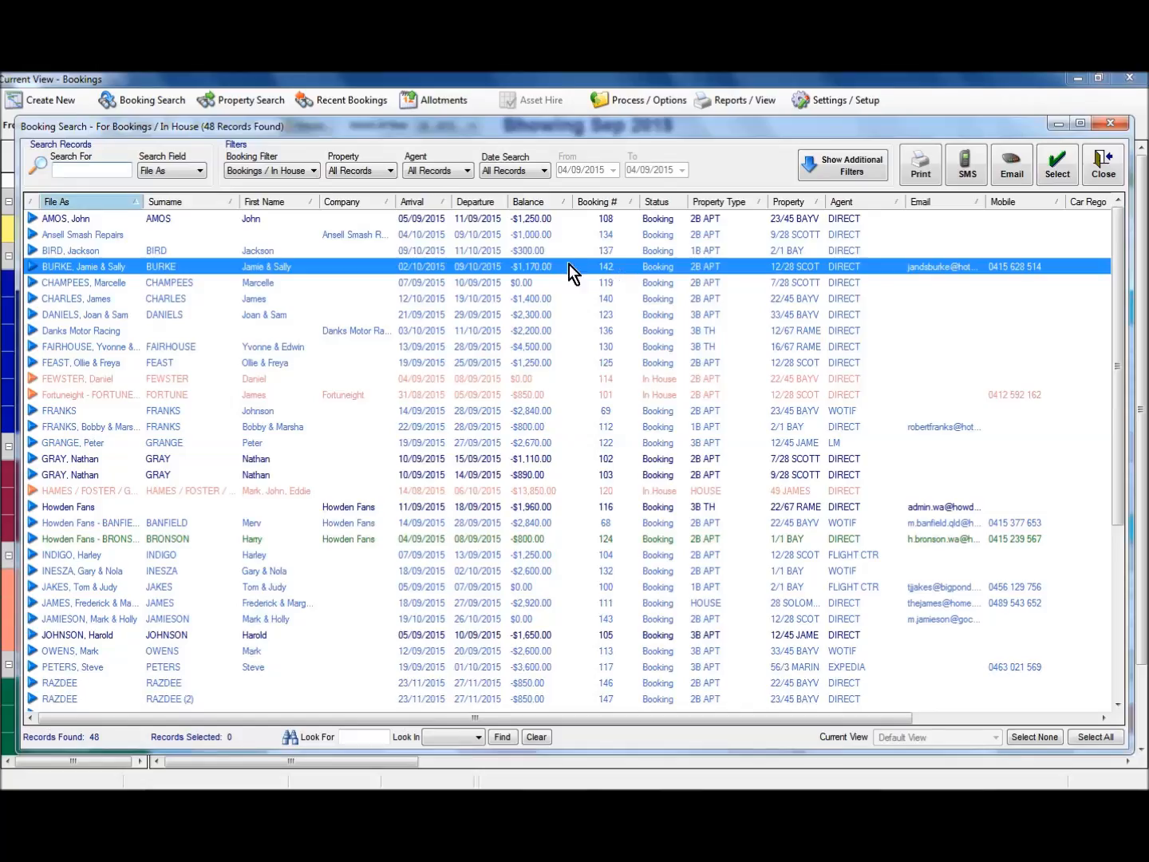
# Preview the guest registration form for the same booking, and close the report
pyautogui.click(915, 174)
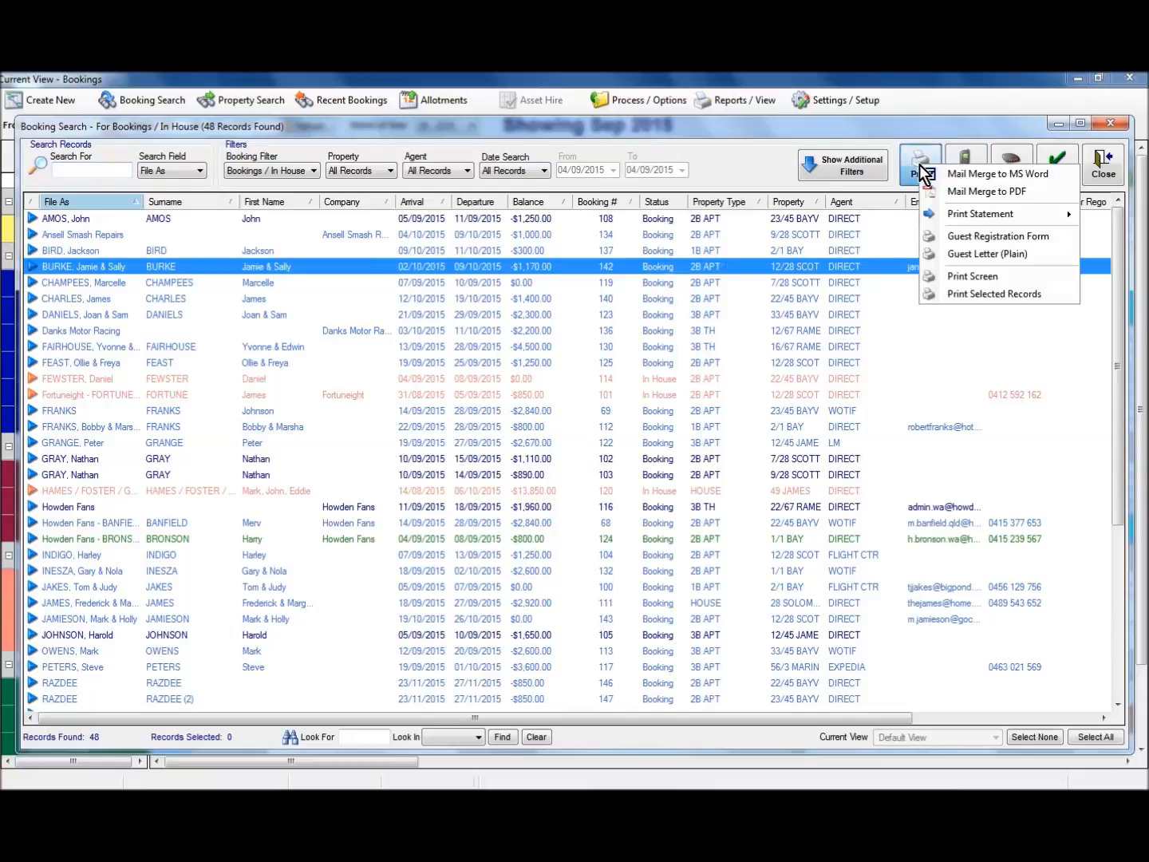
pyautogui.click(977, 237)
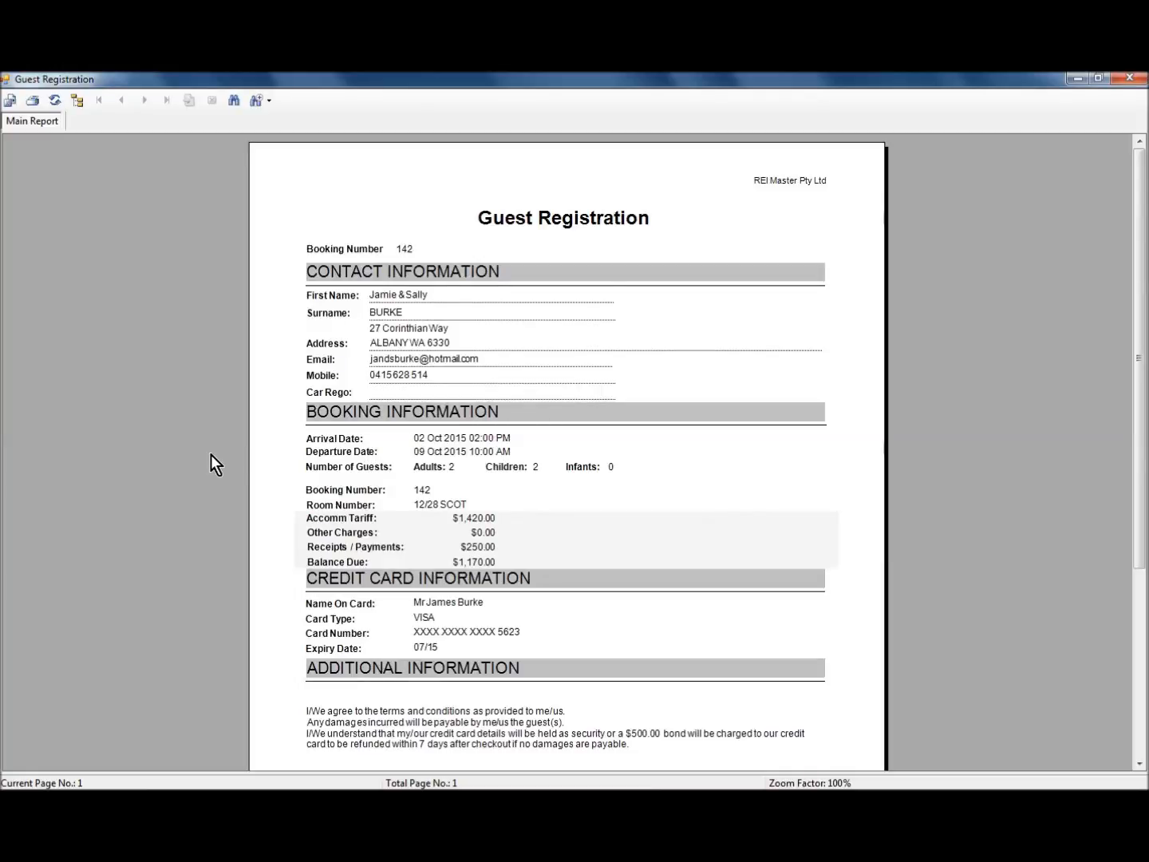
pyautogui.click(1129, 78)
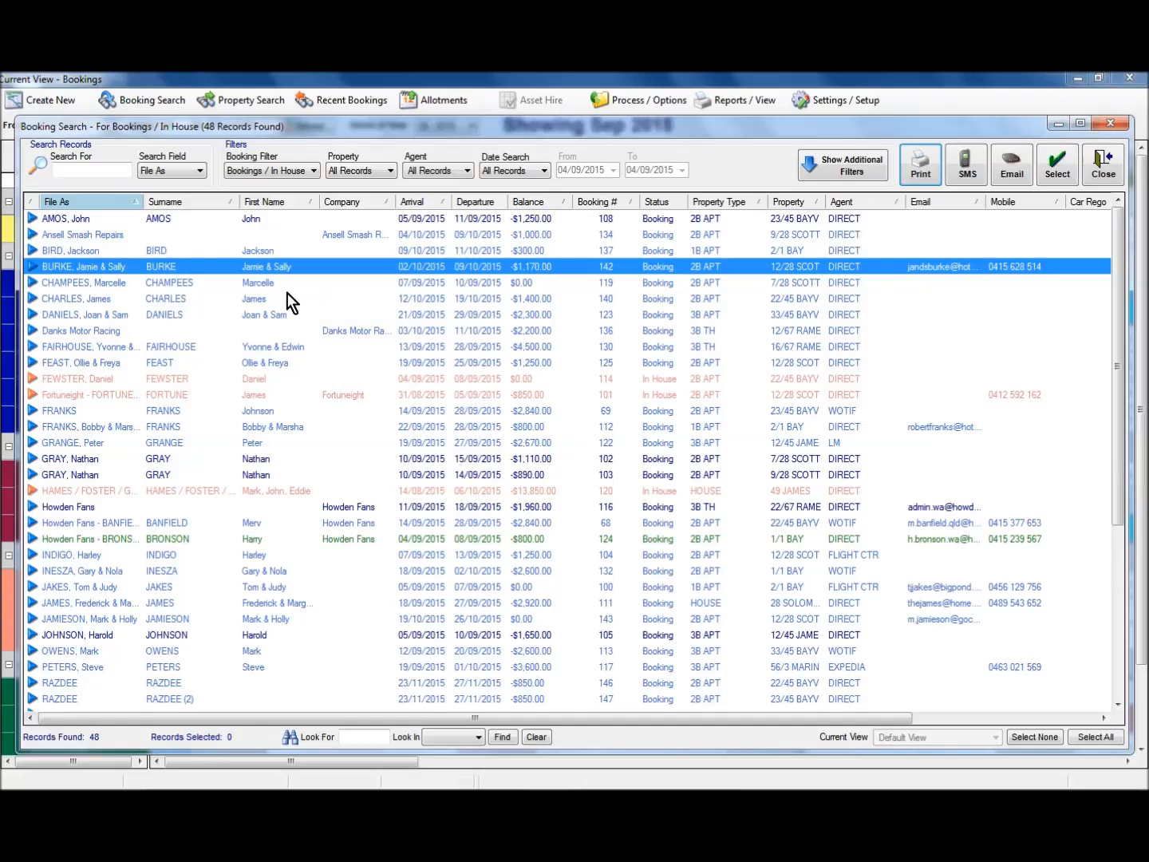
# Try to print guest registration forms for three consecutive bookings, from the one arriving 02/10/2015 to the one arriving 12/10/2015, and cancel the multiple-report printing
pyautogui.click(263, 297)
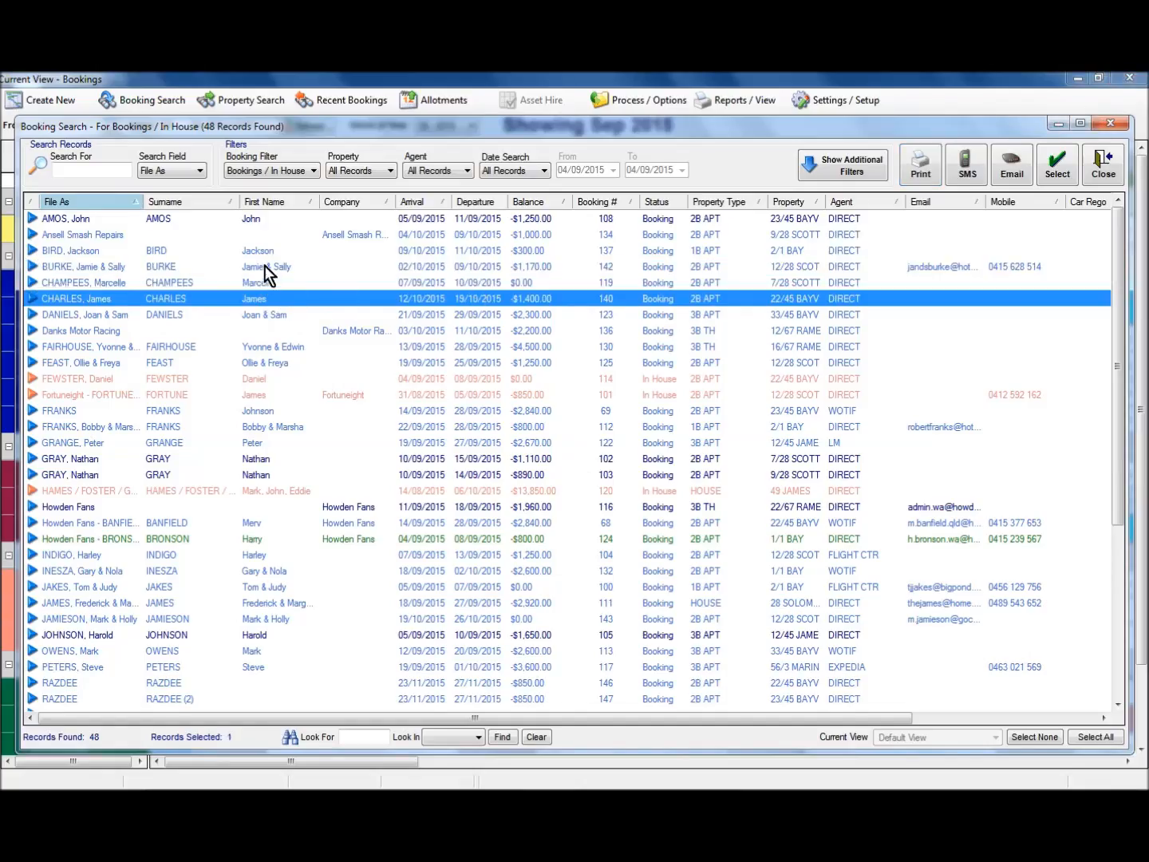
pyautogui.click(264, 267)
pyautogui.moveTo(266, 272); pyautogui.dragTo(272, 297)
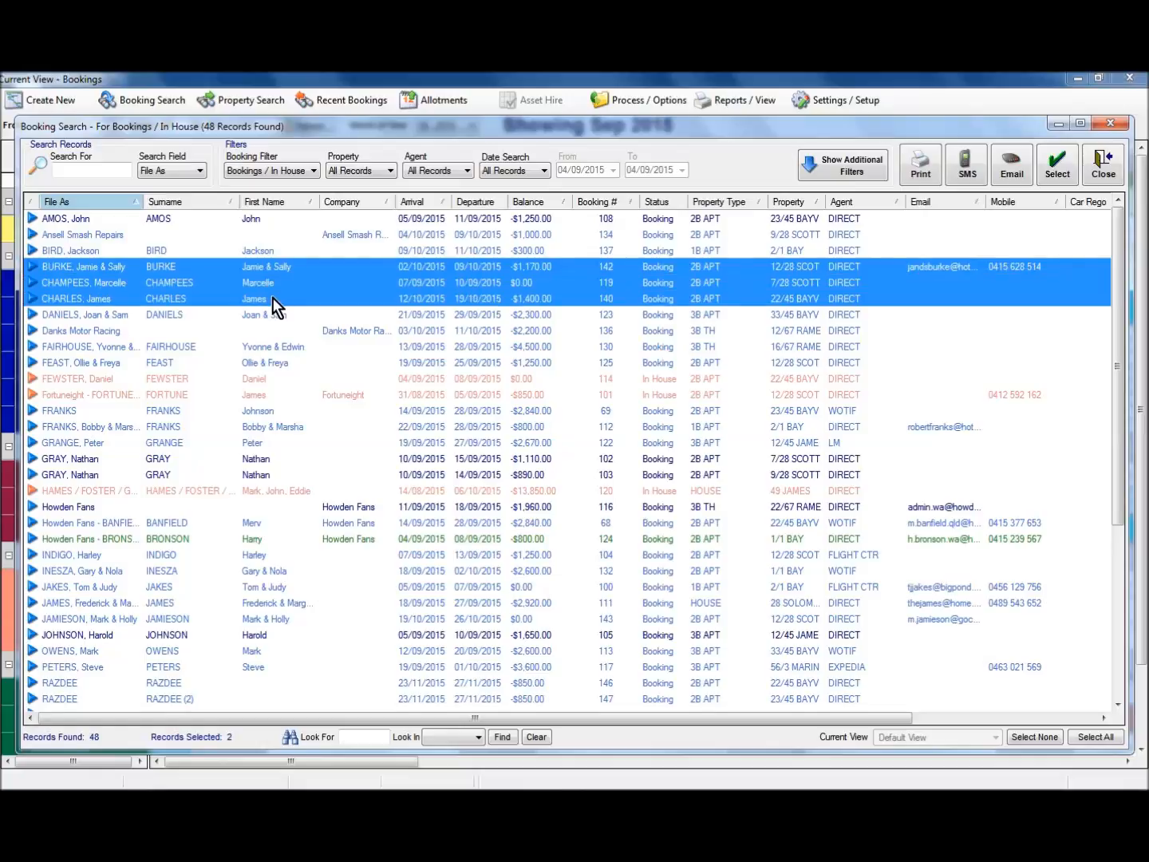
pyautogui.click(920, 169)
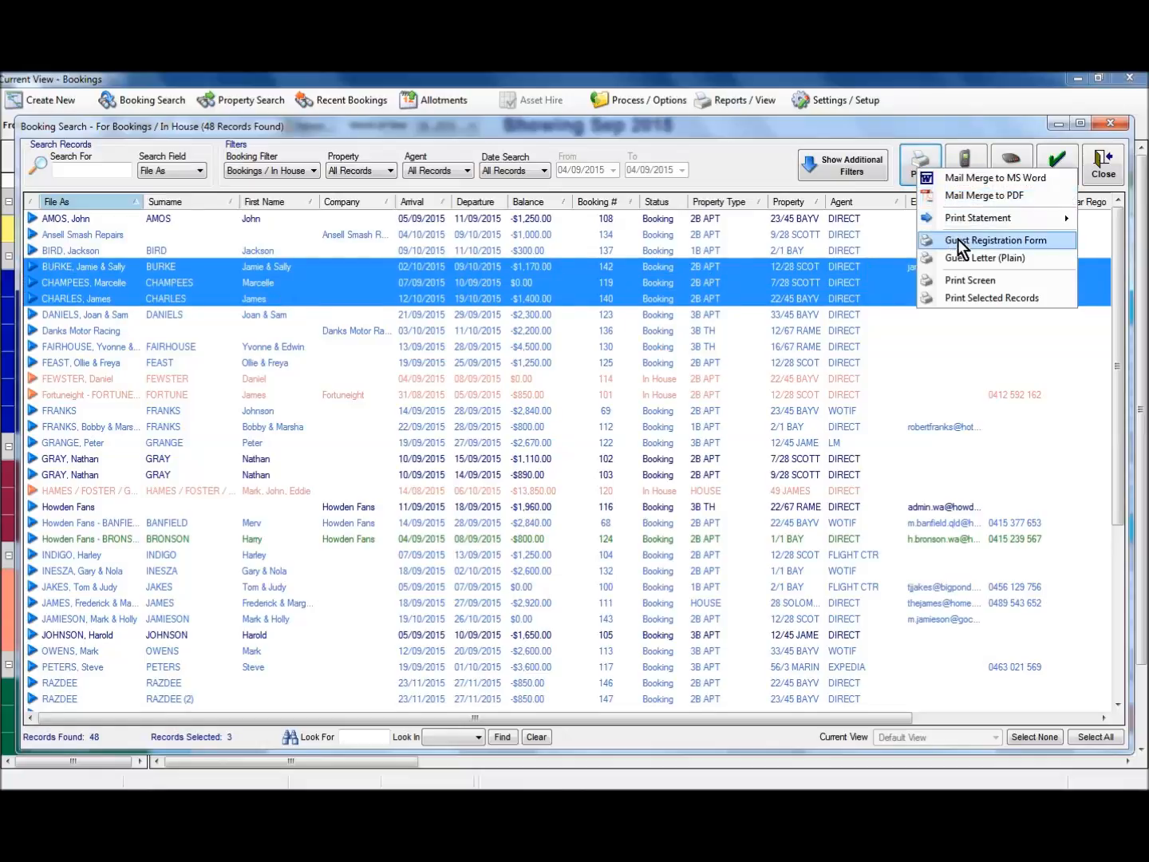
pyautogui.click(958, 238)
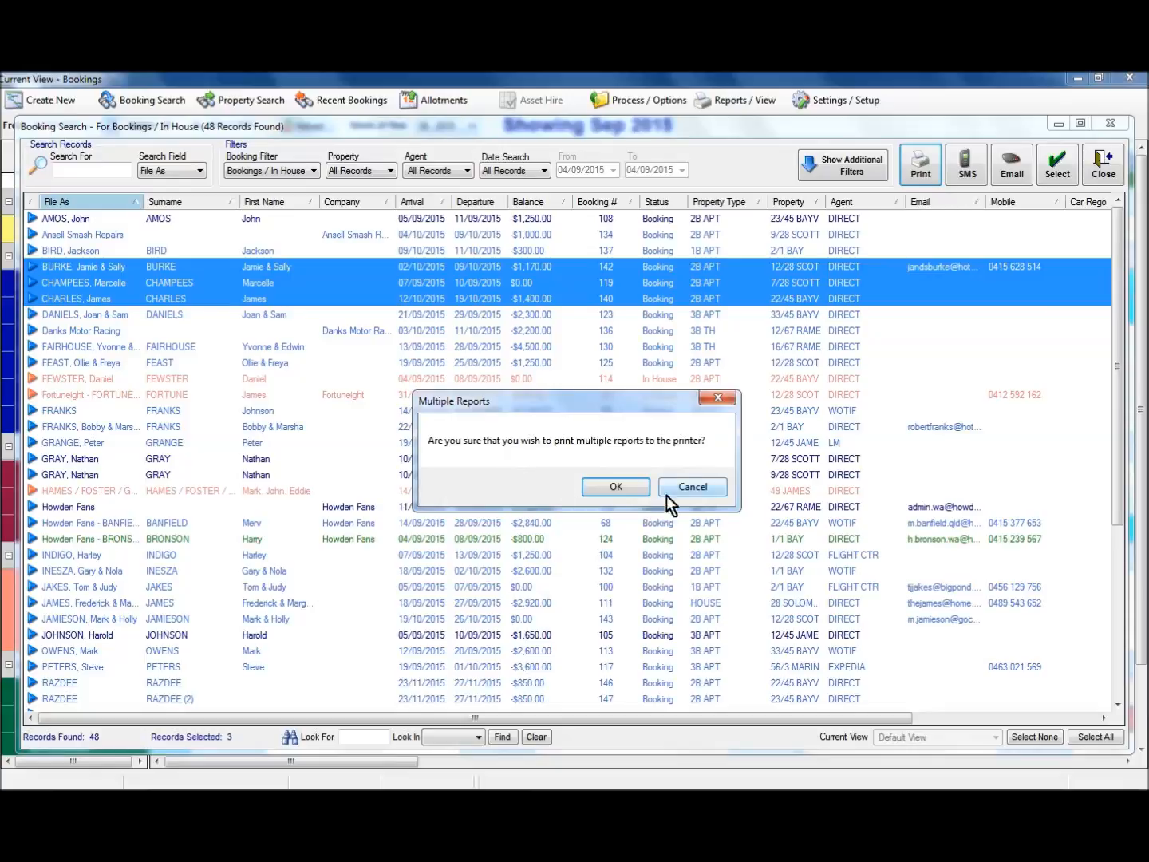
pyautogui.click(692, 486)
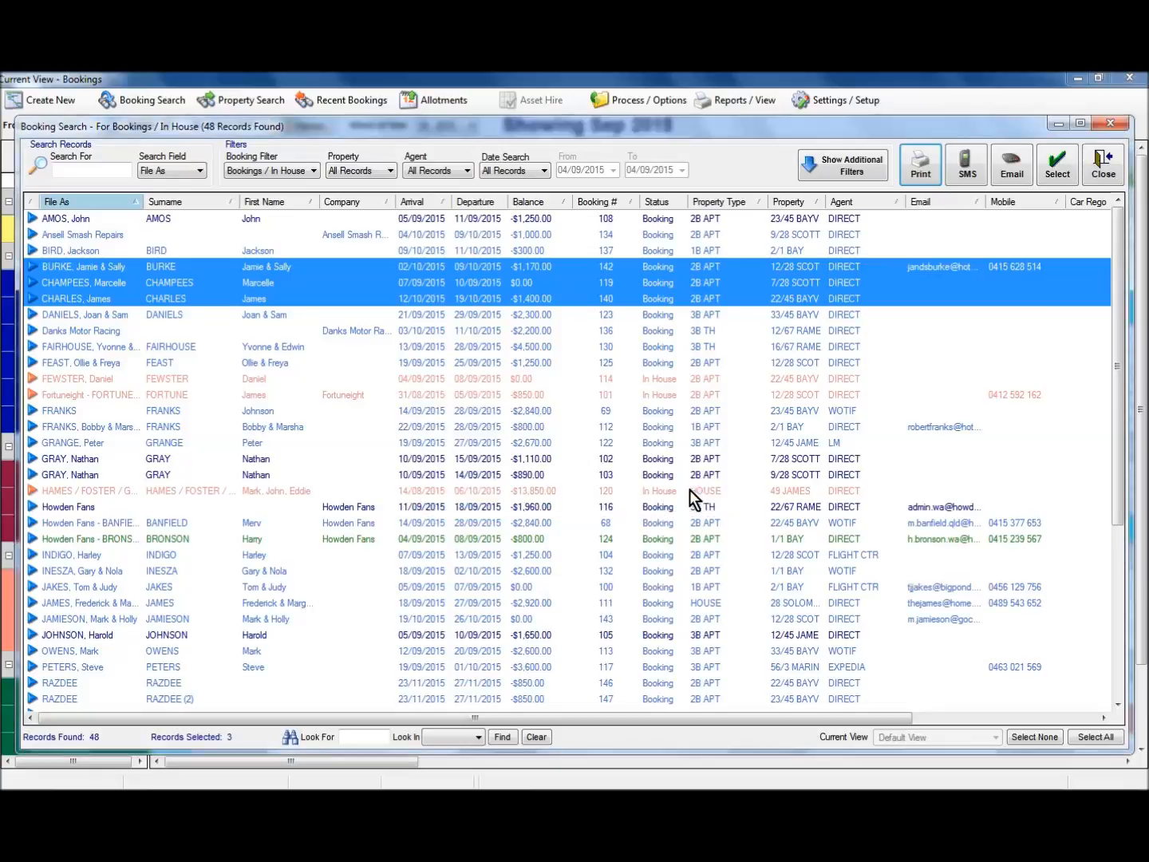
# Preview the full on-screen booking list as a Portrait (19cm) report with the preselected fields, and close the report and its print options
pyautogui.click(704, 262)
pyautogui.click(912, 168)
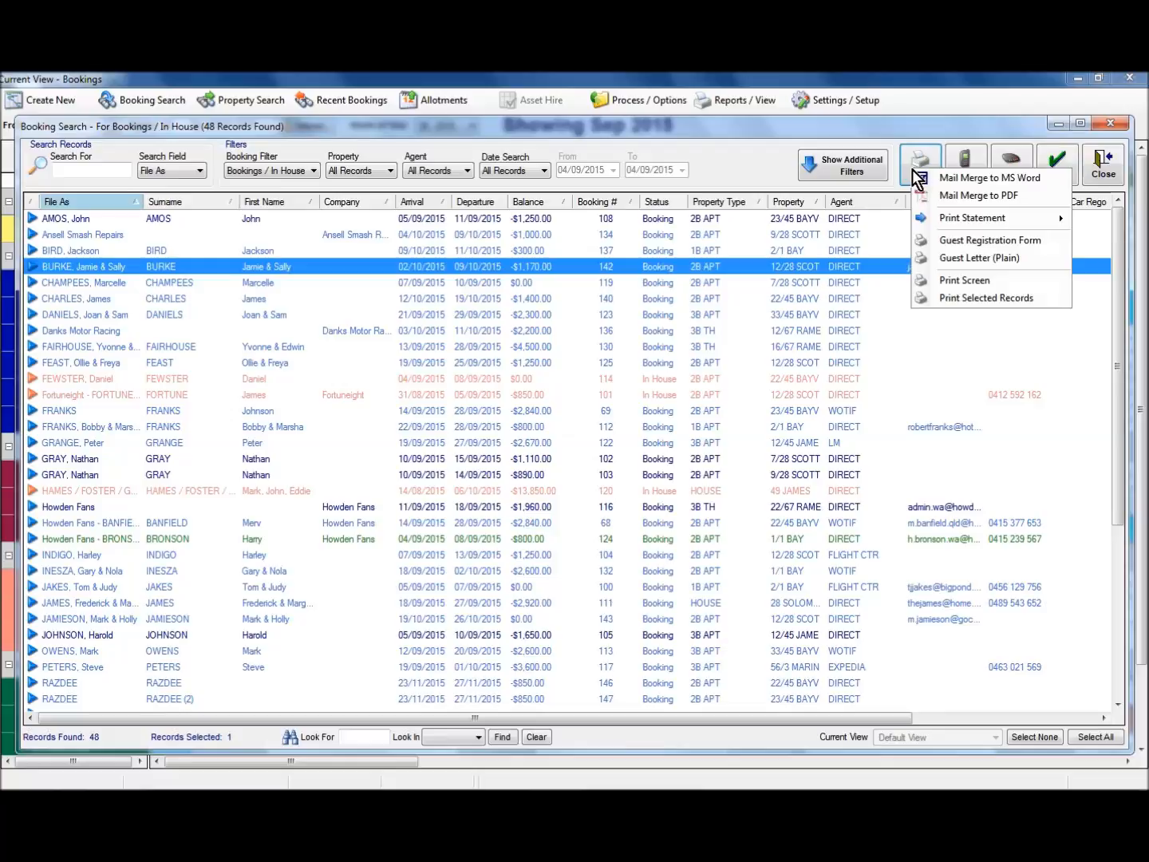
pyautogui.click(957, 280)
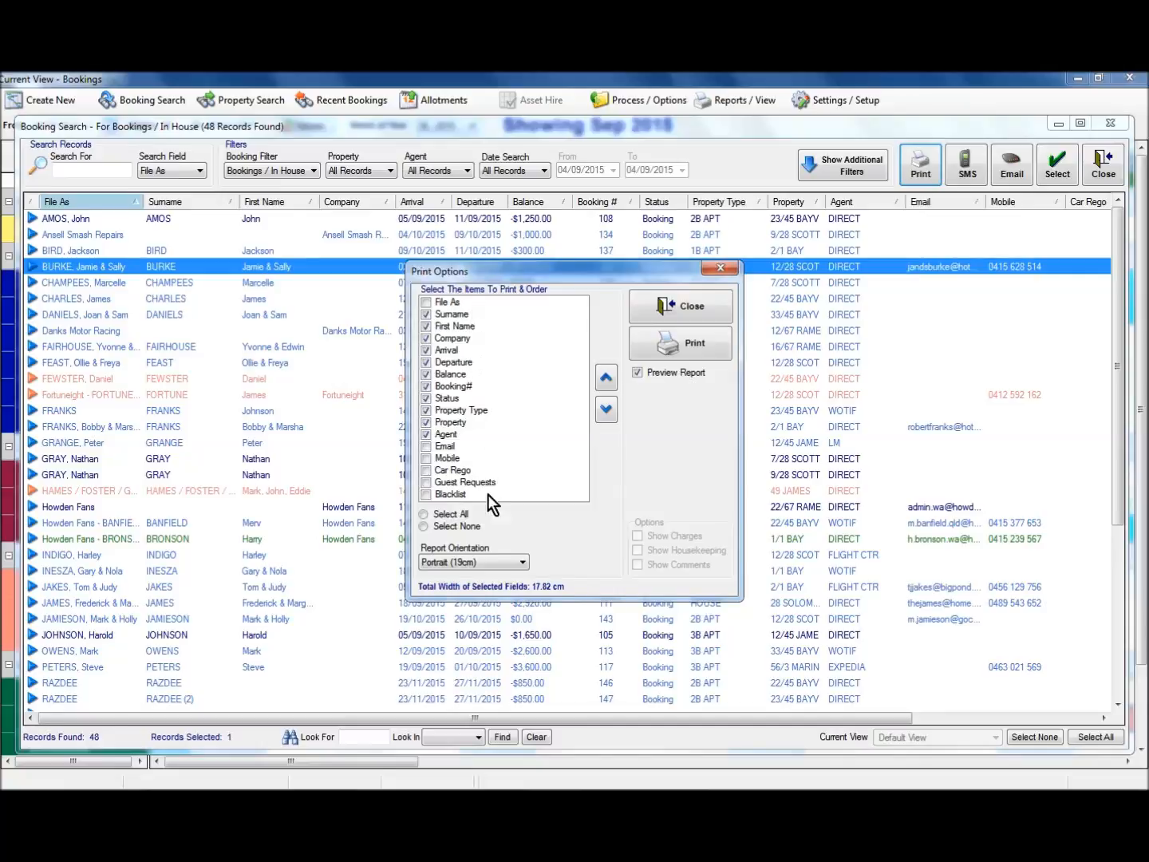
pyautogui.click(476, 564)
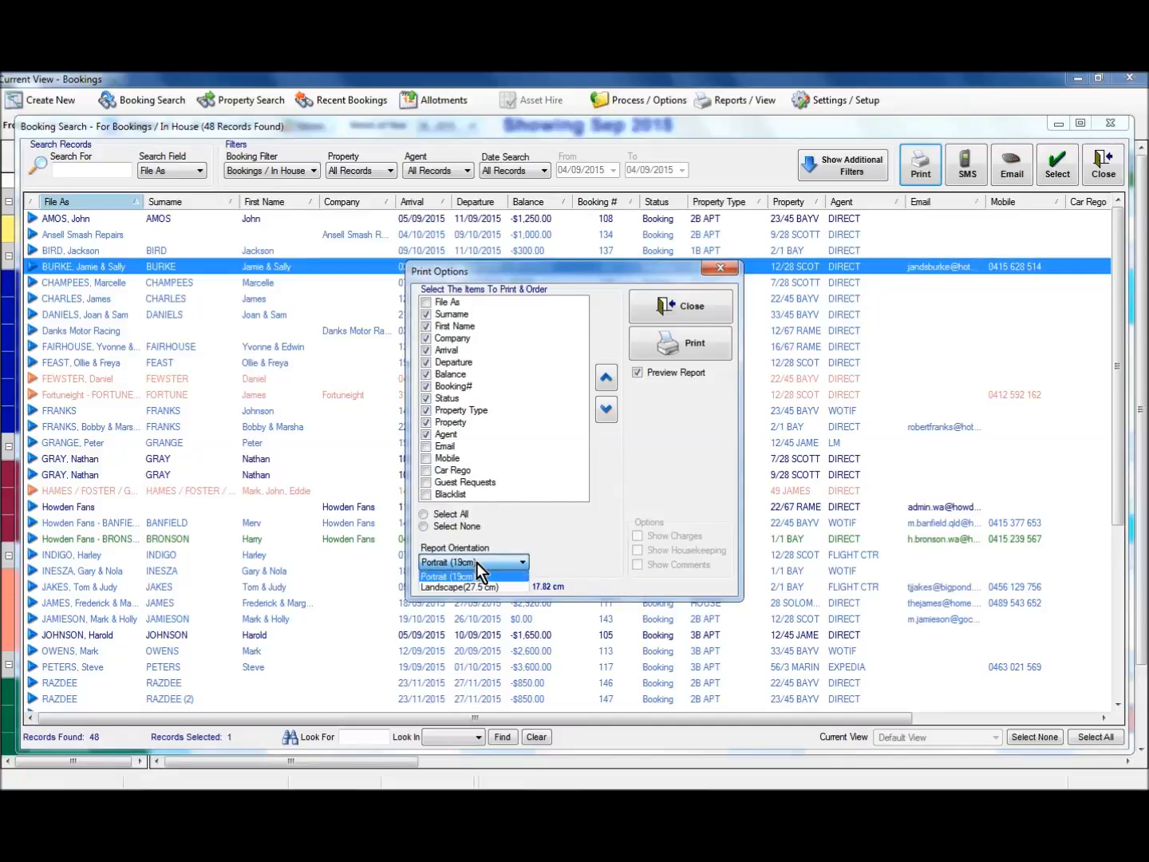
pyautogui.click(529, 524)
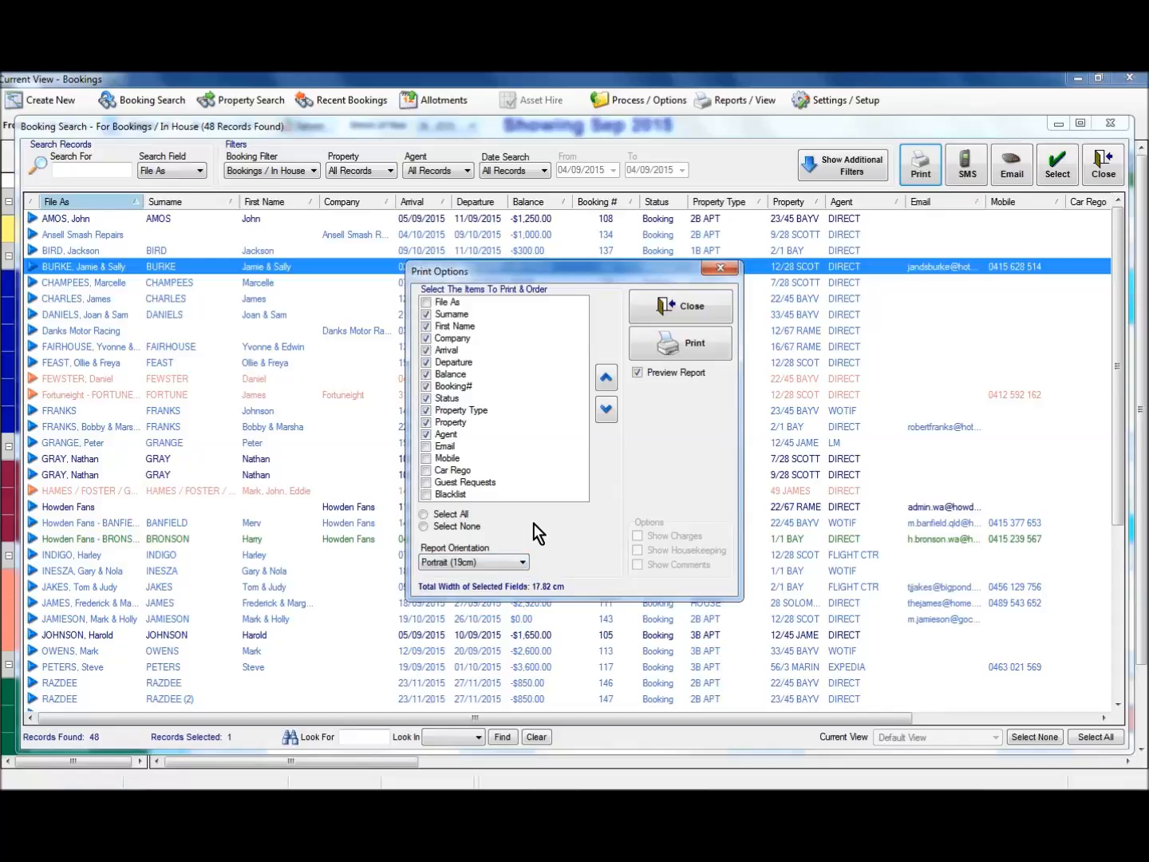
pyautogui.click(671, 344)
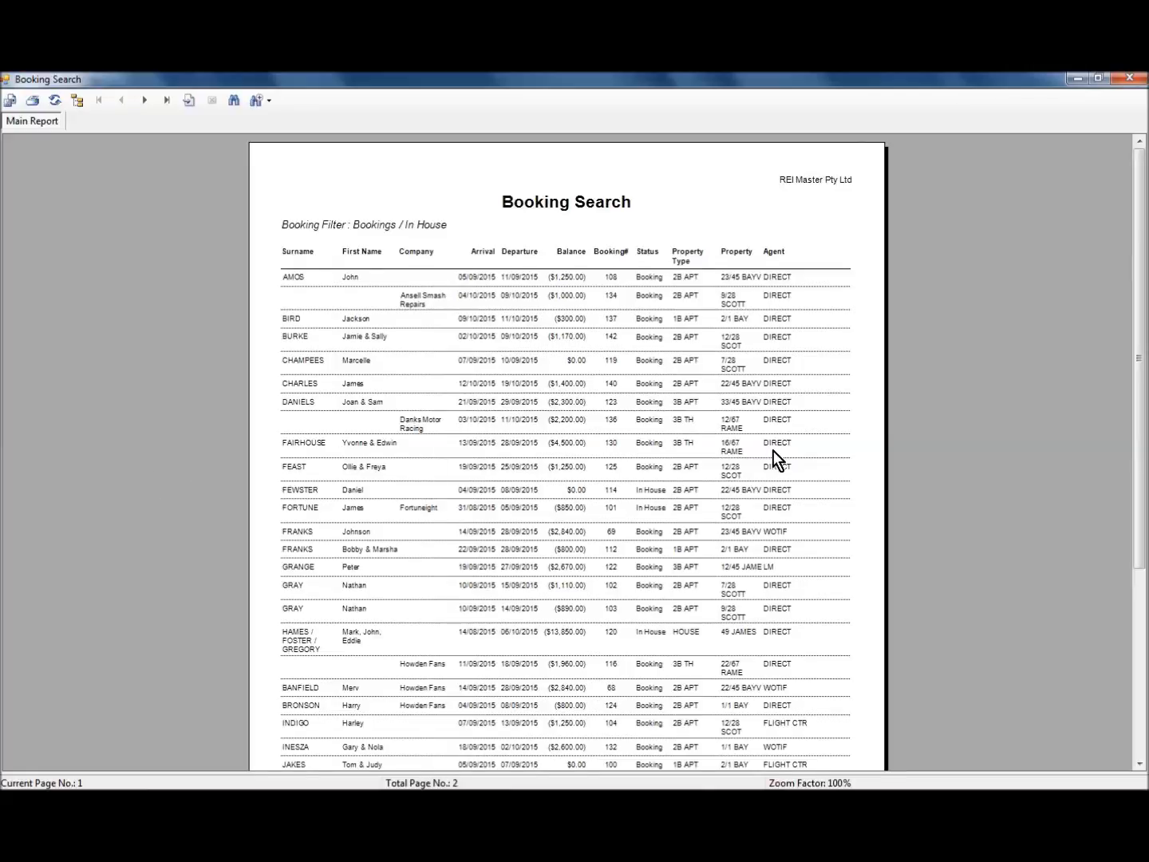
pyautogui.click(1127, 79)
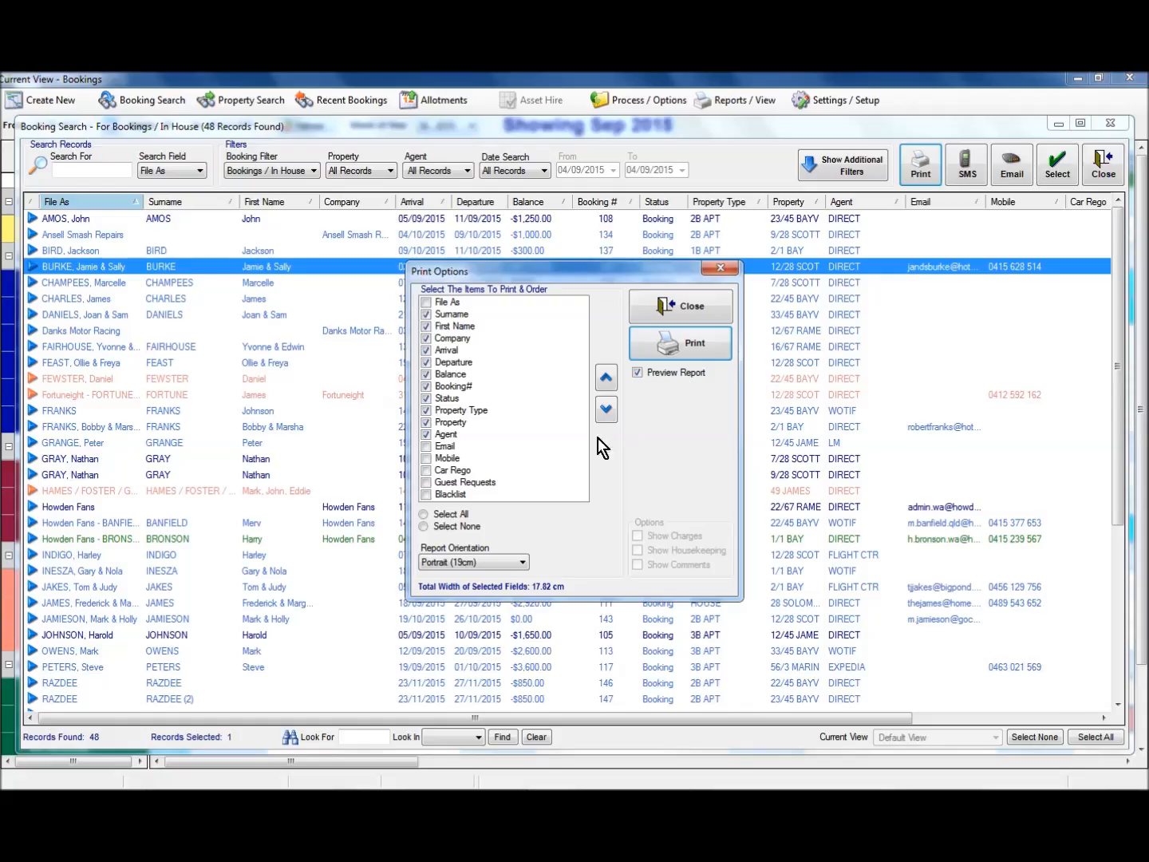
pyautogui.click(674, 311)
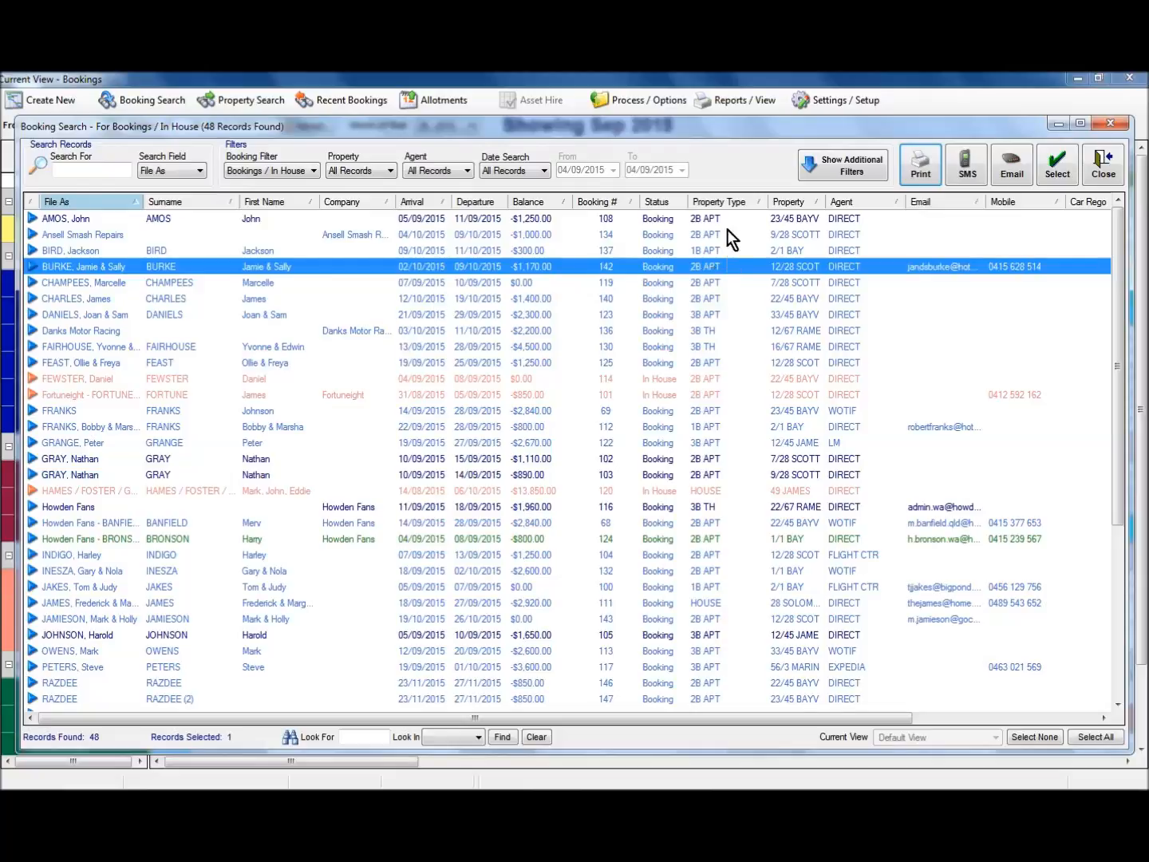
# Sort the bookings by property in descending order and select the five 9/28 SCOTT bookings
pyautogui.click(786, 205)
pyautogui.click(795, 283)
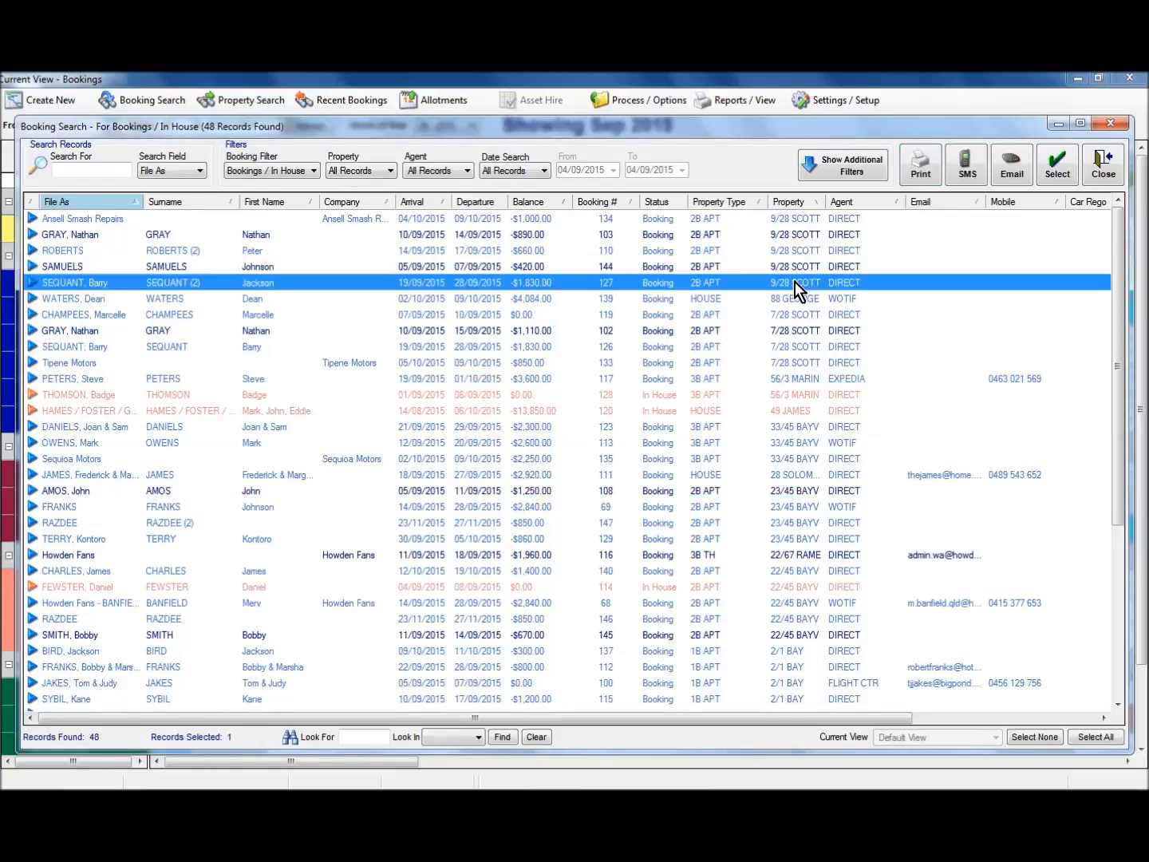
pyautogui.keyDown('shift'); pyautogui.click(793, 218); pyautogui.keyUp('shift')
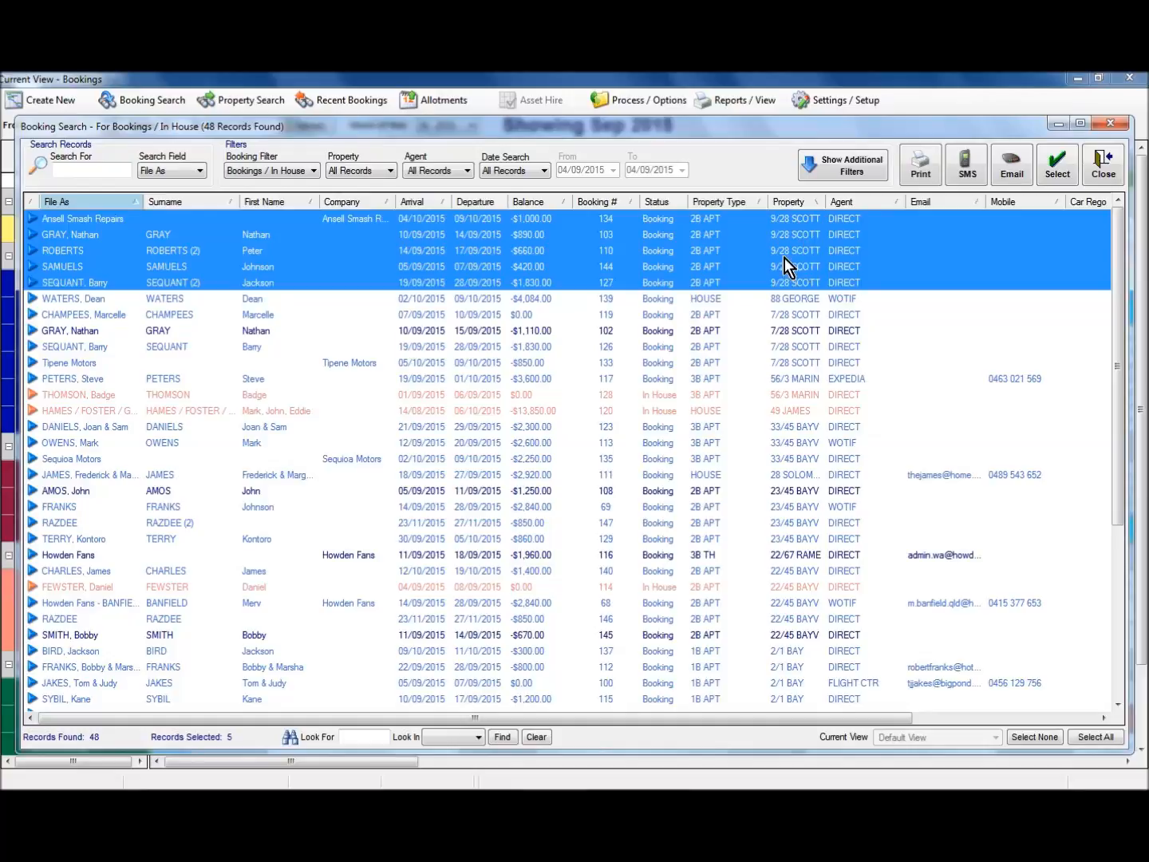
# Preview a printed report of only the selected 9/28 SCOTT records, and close the report and its print options
pyautogui.click(921, 172)
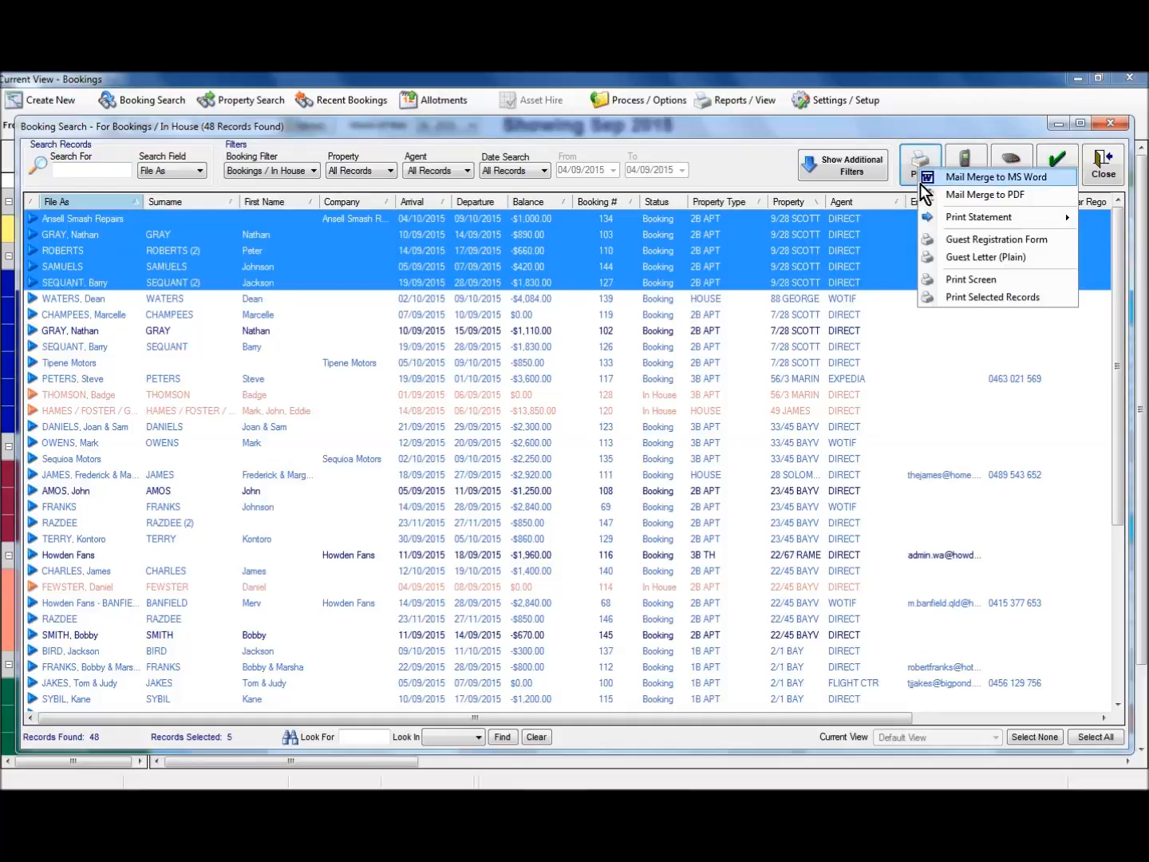
pyautogui.click(960, 298)
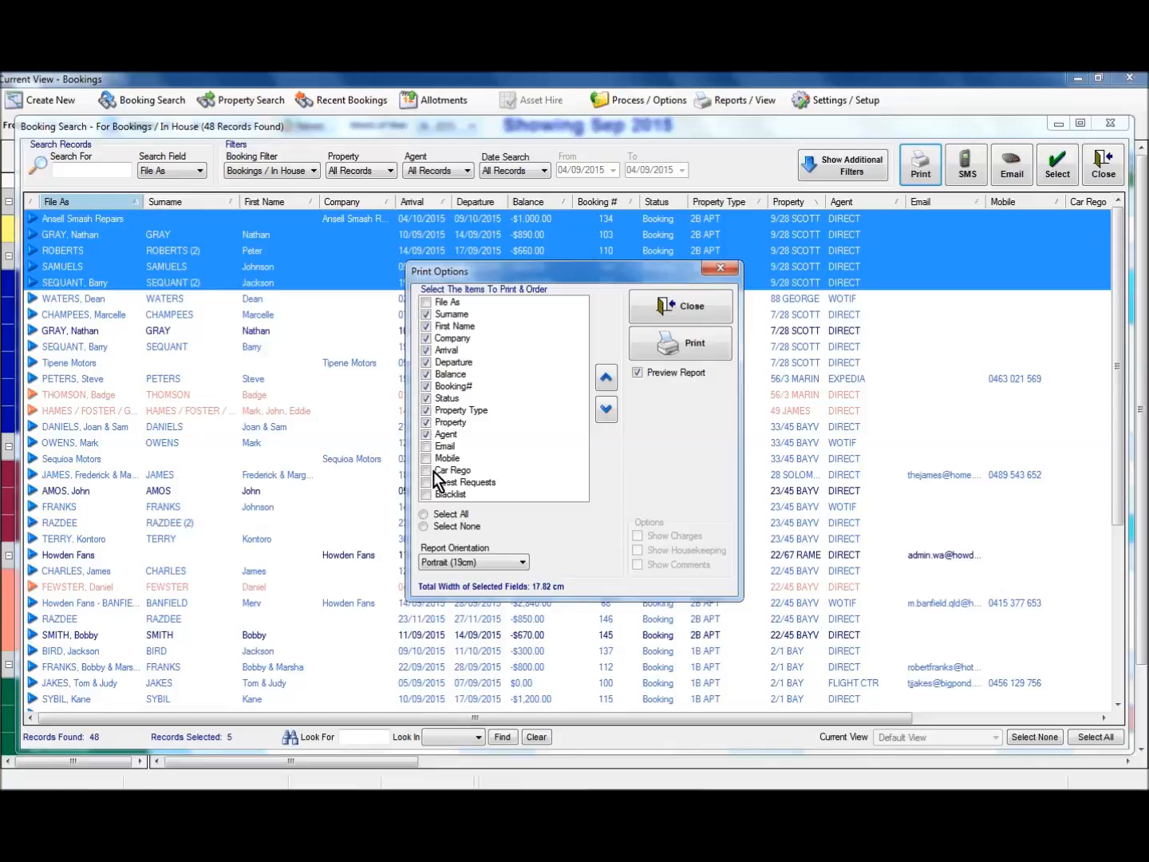
pyautogui.click(677, 342)
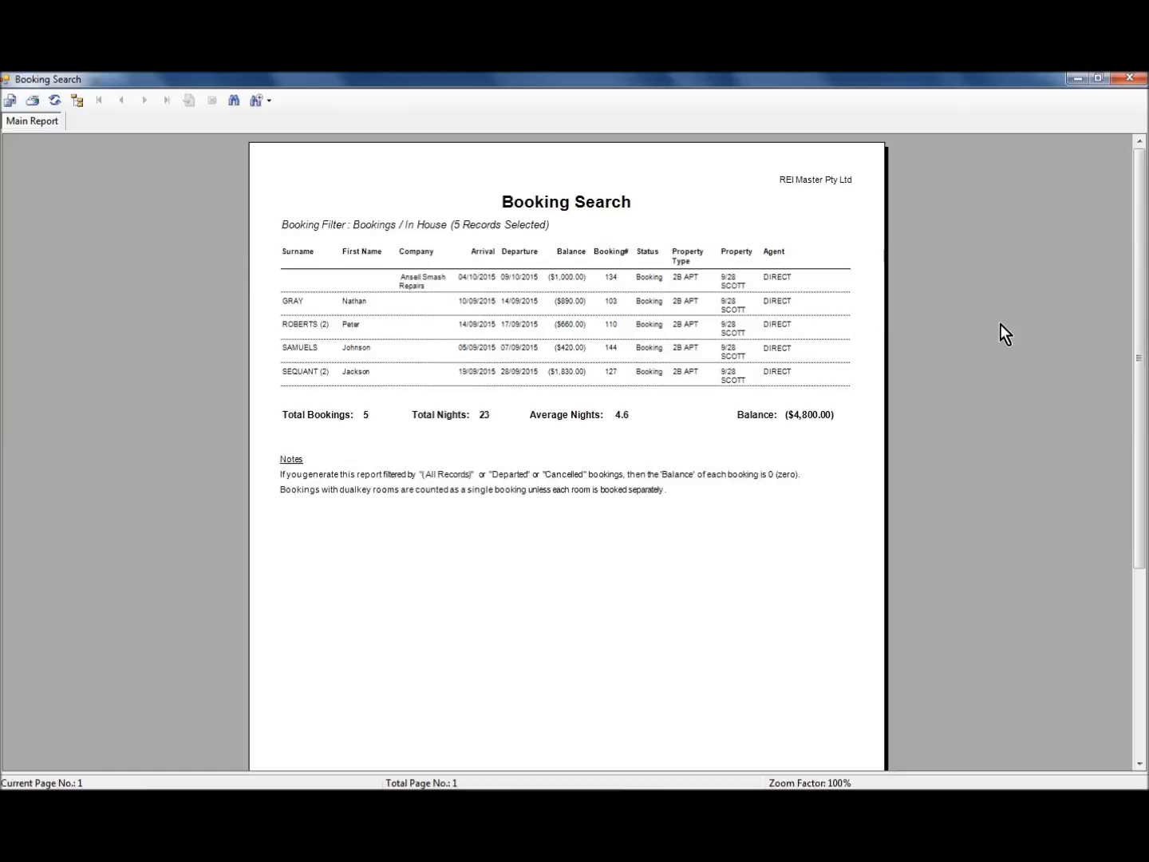
pyautogui.click(1130, 76)
pyautogui.click(683, 306)
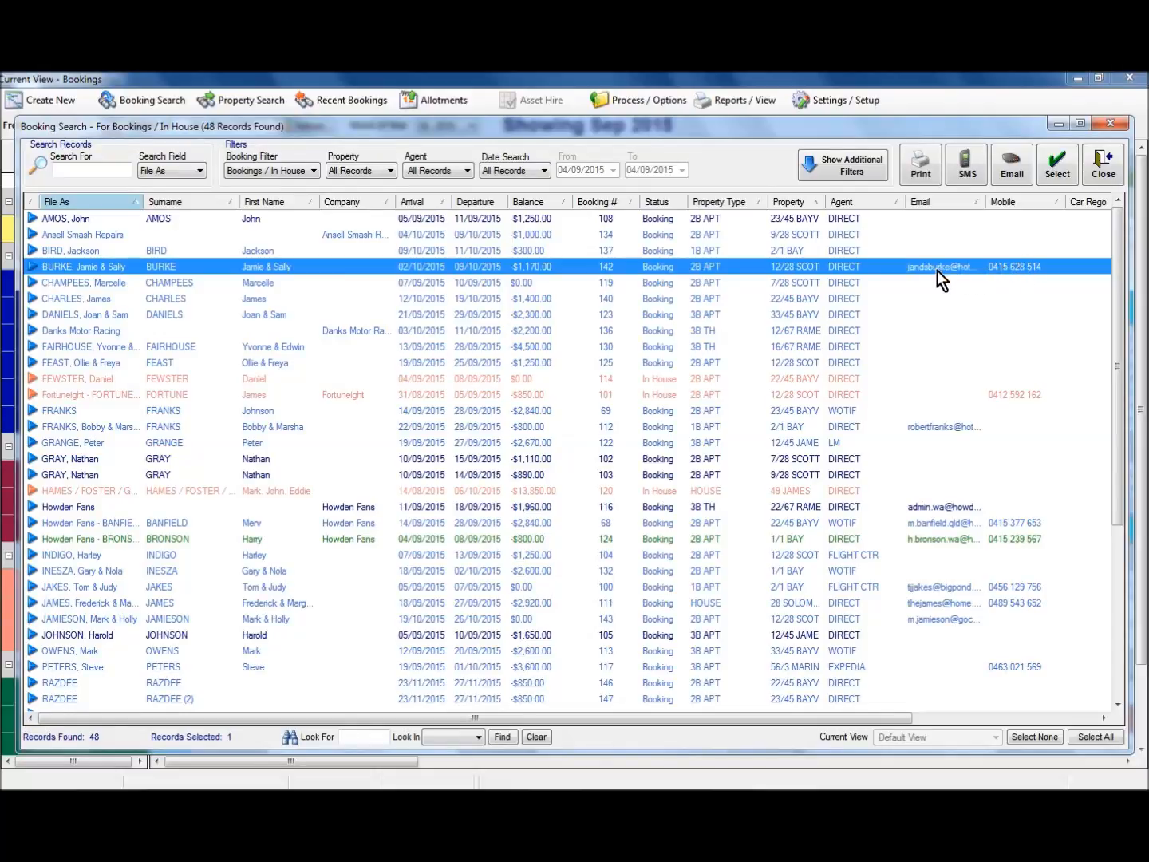
# Open a blank email to the guest of the 12/28 SCOT booking, and close it without sending
pyautogui.click(1011, 169)
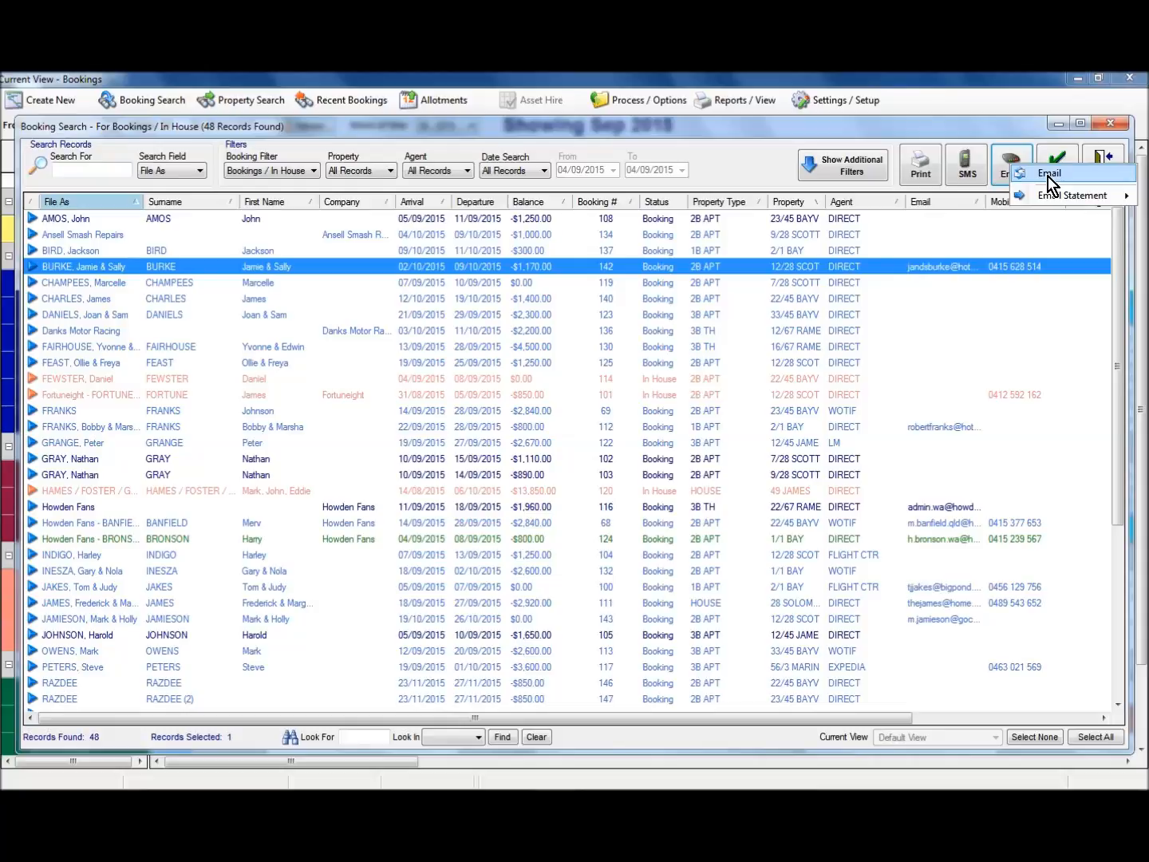
pyautogui.click(1048, 174)
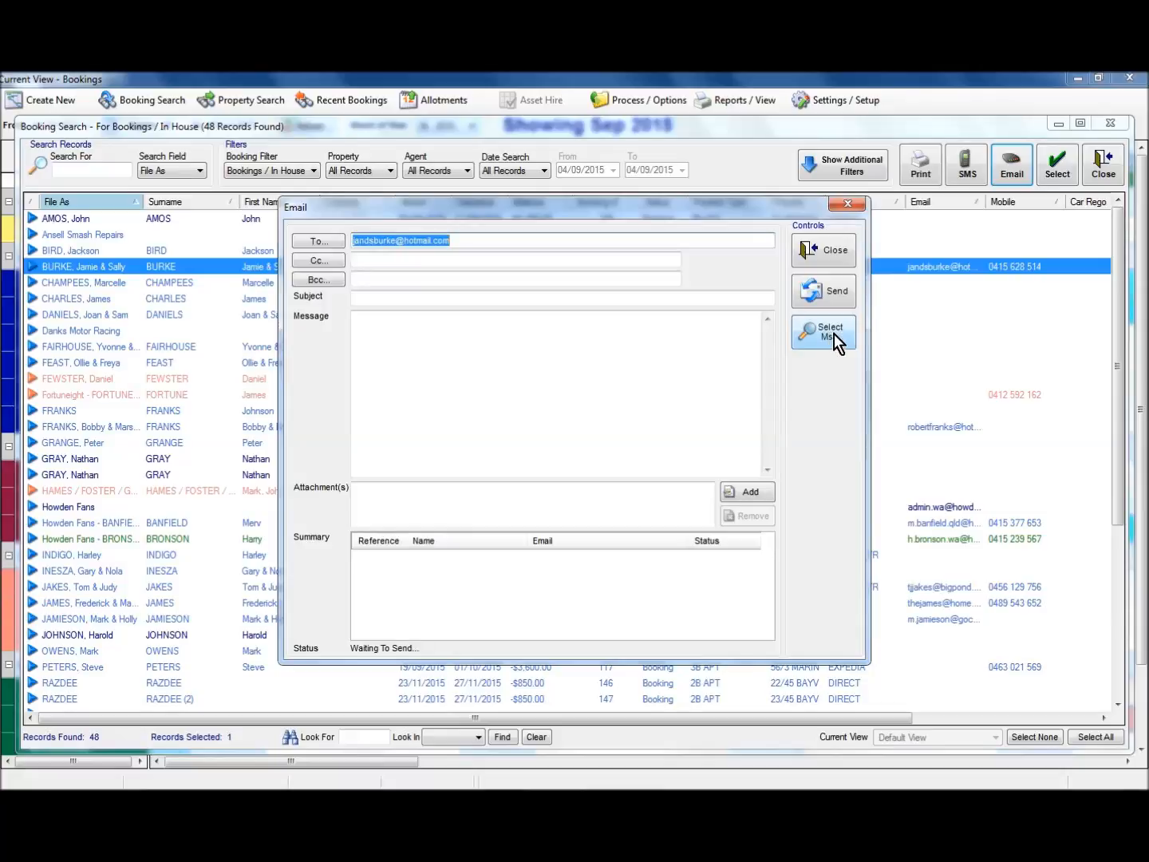
pyautogui.click(823, 250)
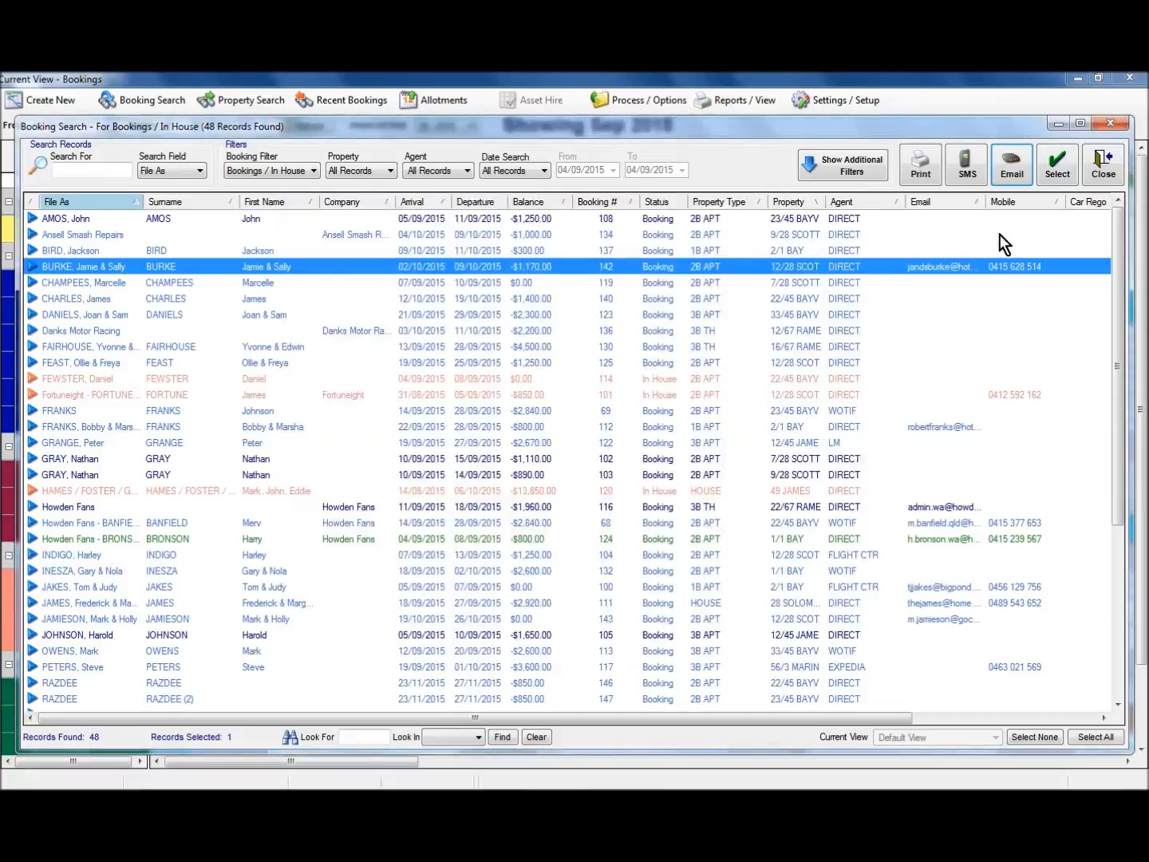
# Open an email with the guest's full statement attached, and close it without sending
pyautogui.click(1011, 166)
pyautogui.moveTo(1038, 198)
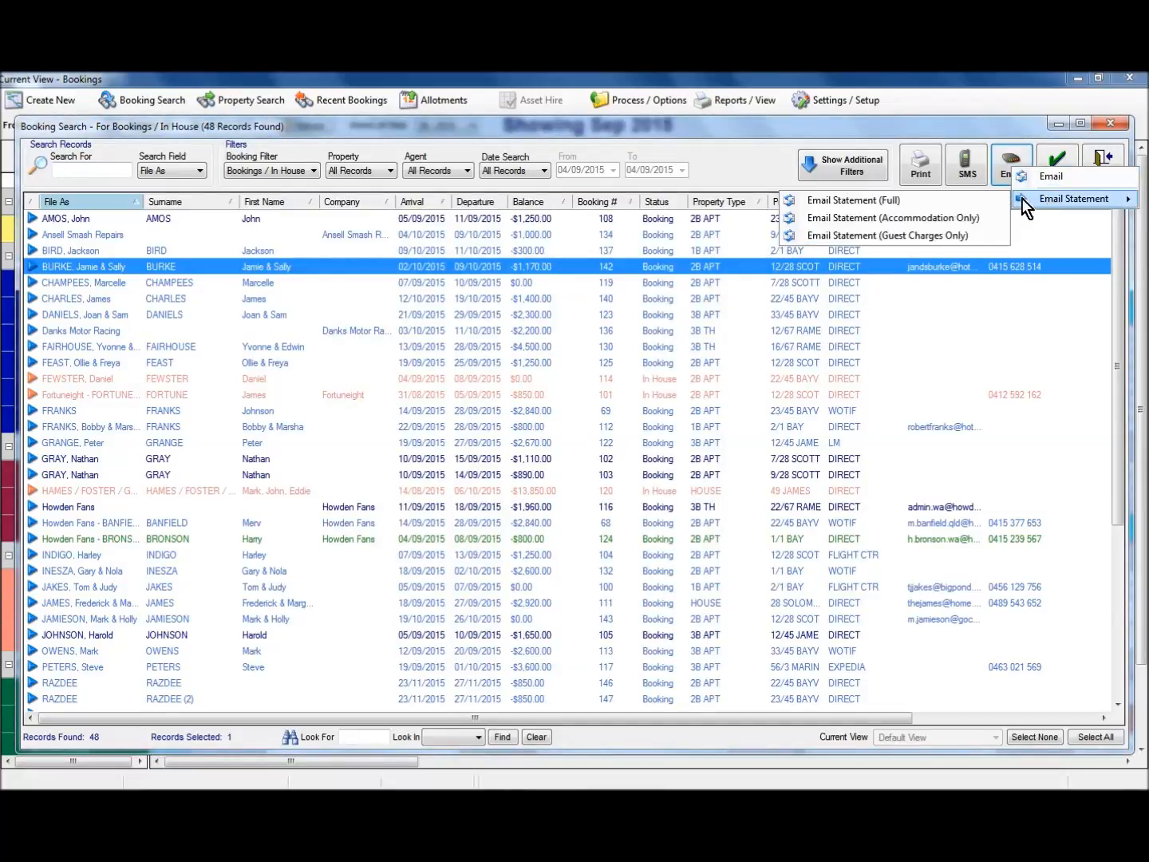
pyautogui.click(871, 204)
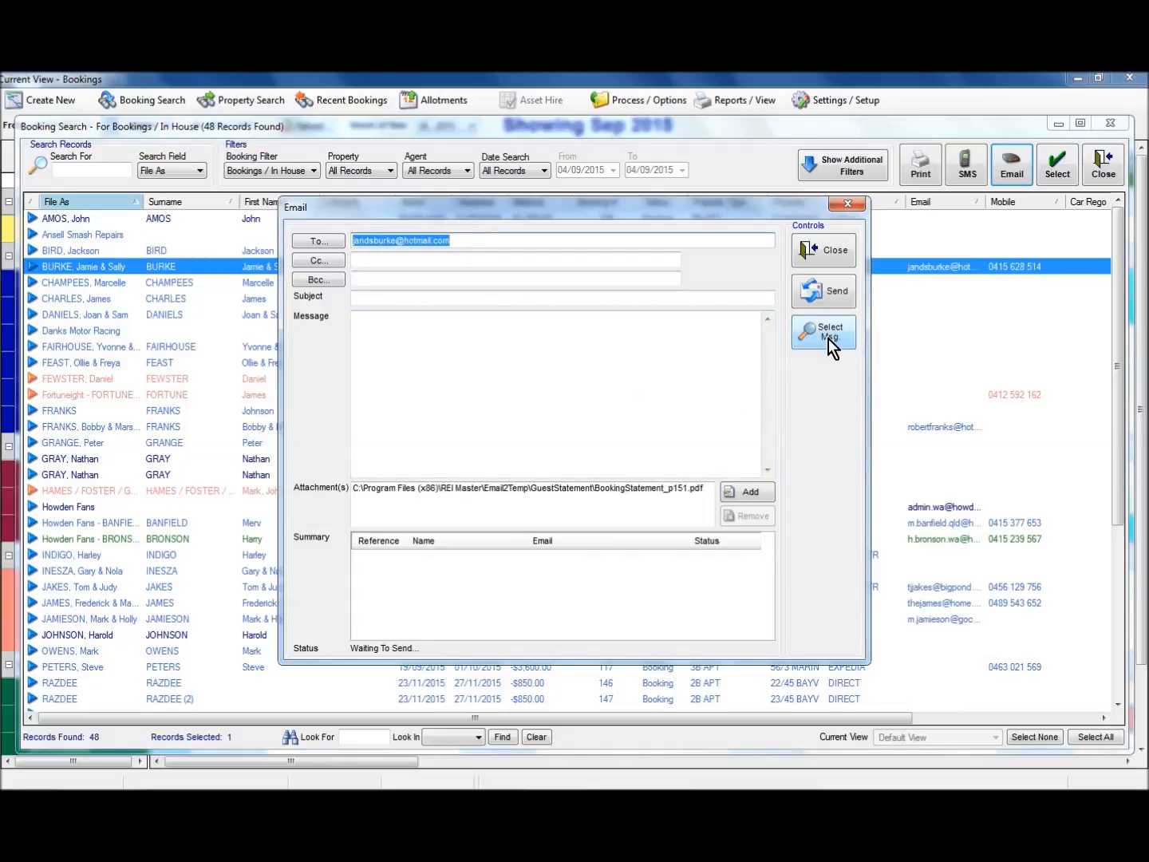
pyautogui.click(823, 253)
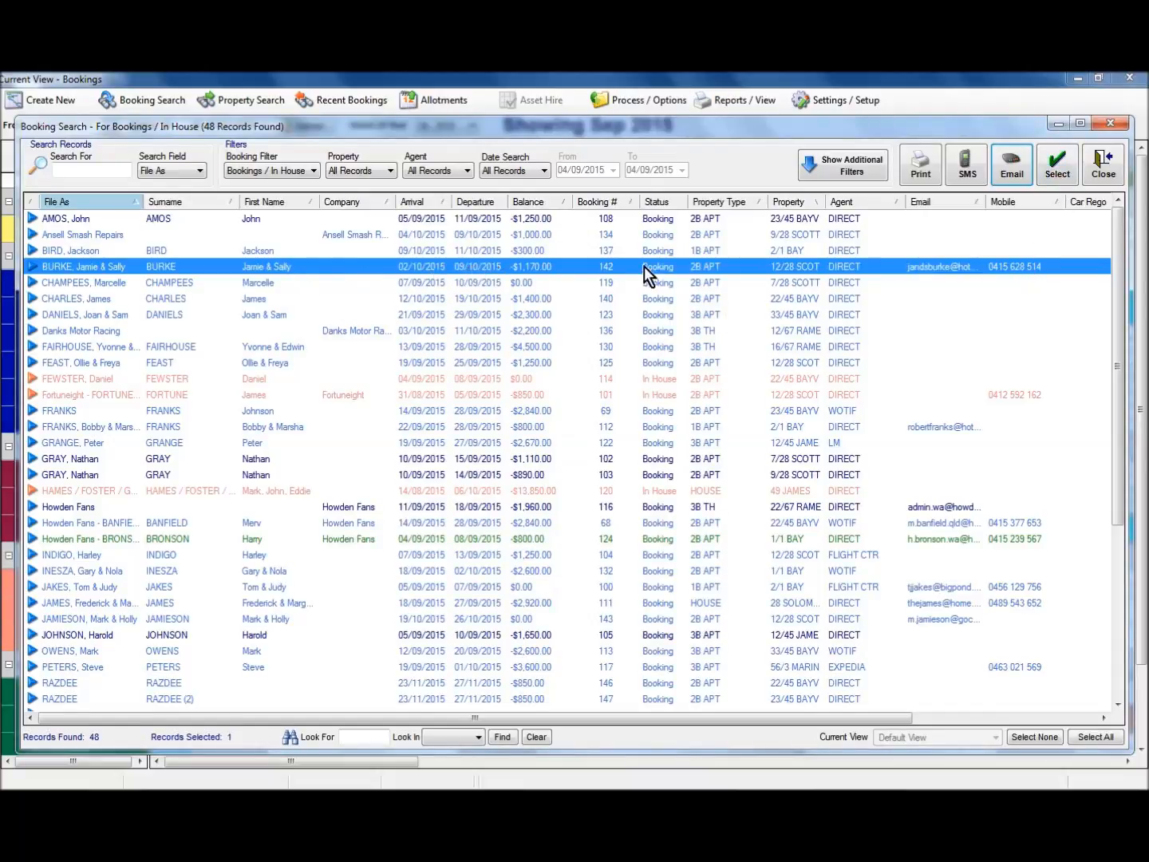
# Open the guest booking record of the selected 12/28 SCOT booking, and close it
pyautogui.click(1052, 175)
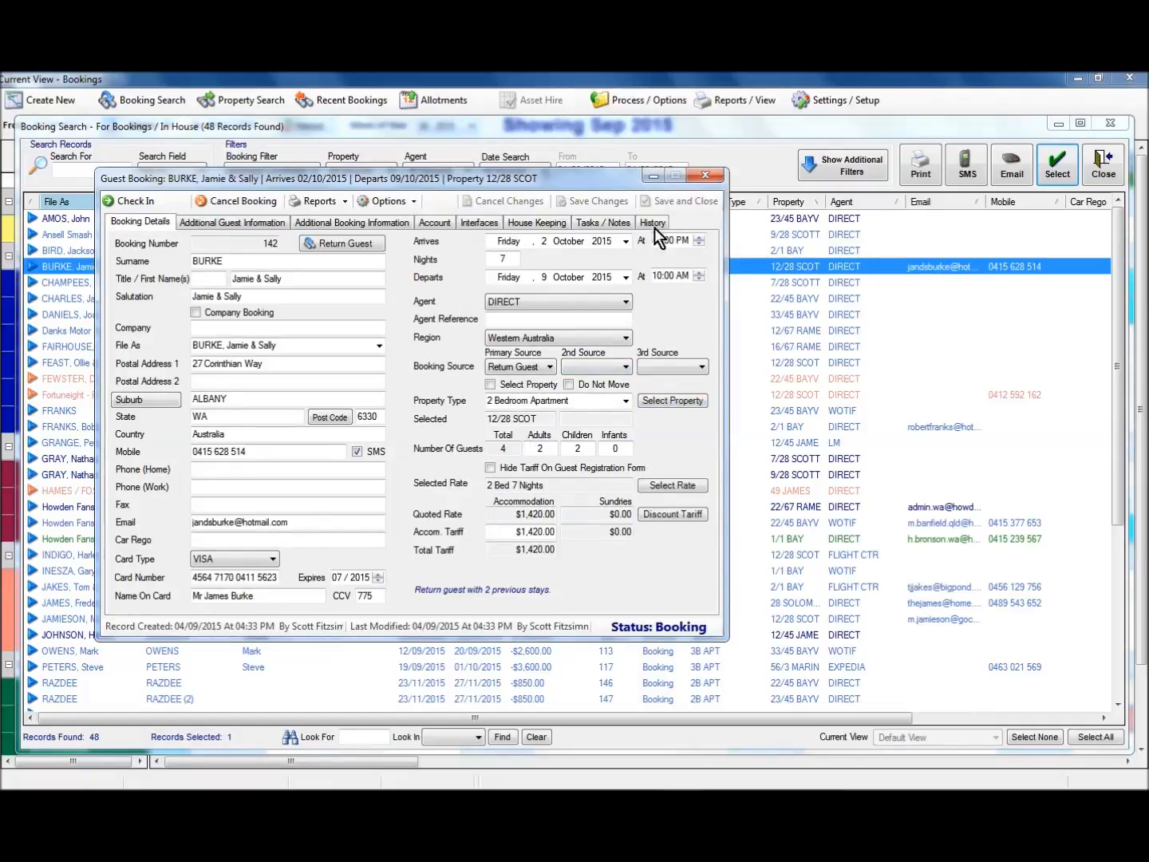
pyautogui.click(705, 175)
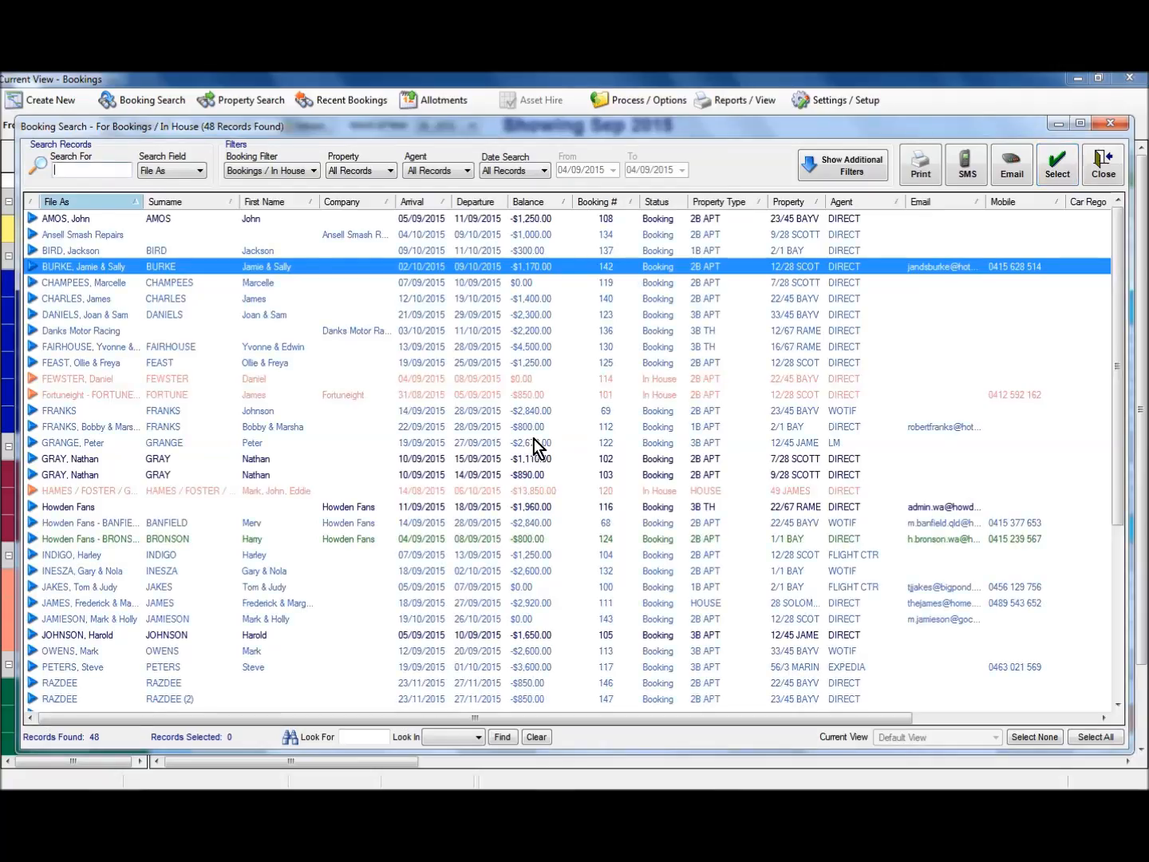